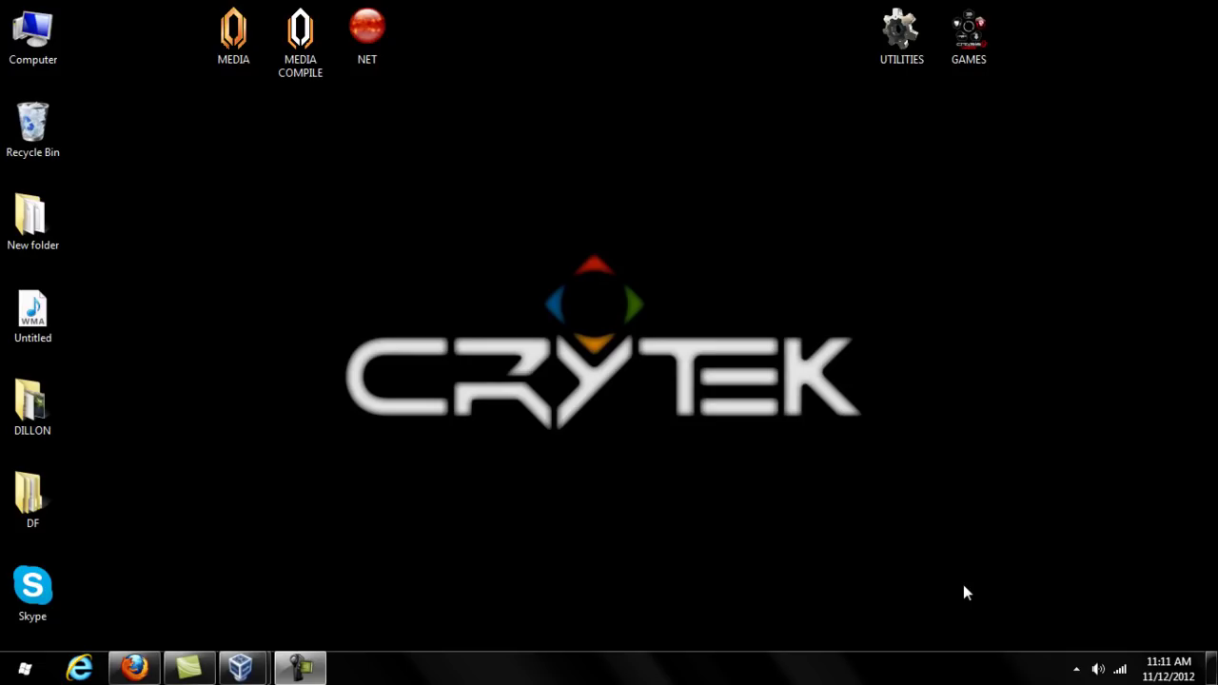
Switch to the windows2008 VM and launch Active Directory Users and Computers from the Start menu
{"action": "mouse_move", "coordinate": [241, 667]}
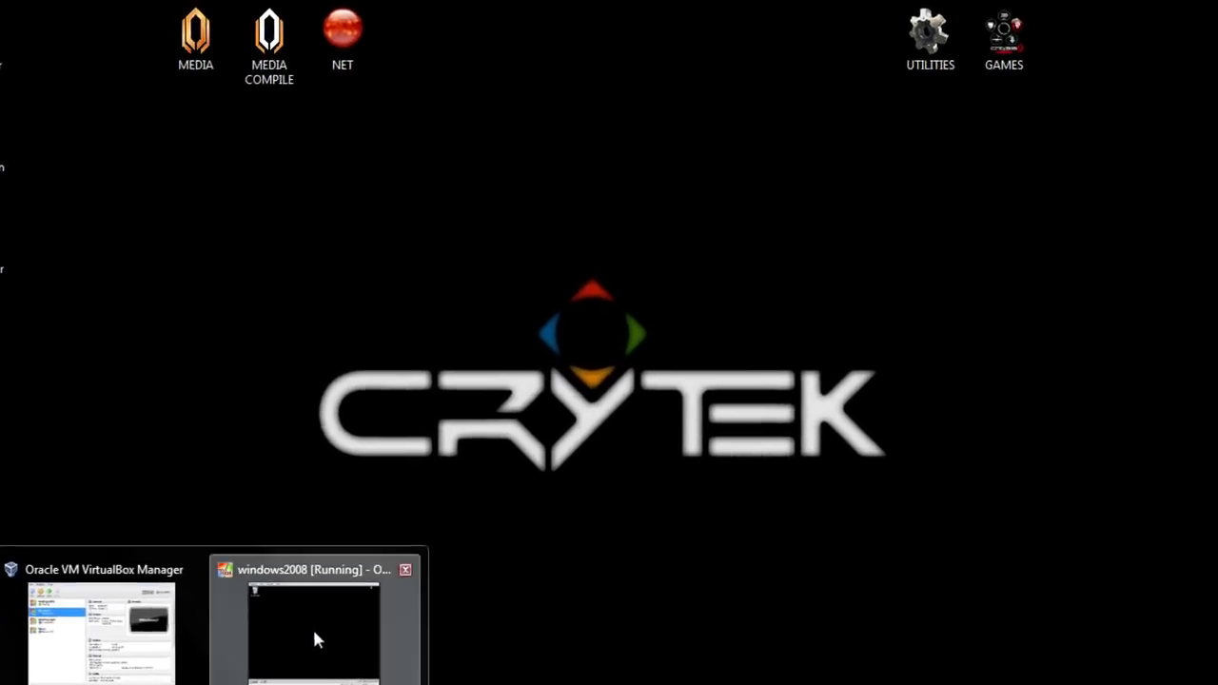
{"action": "left_click", "coordinate": [317, 640]}
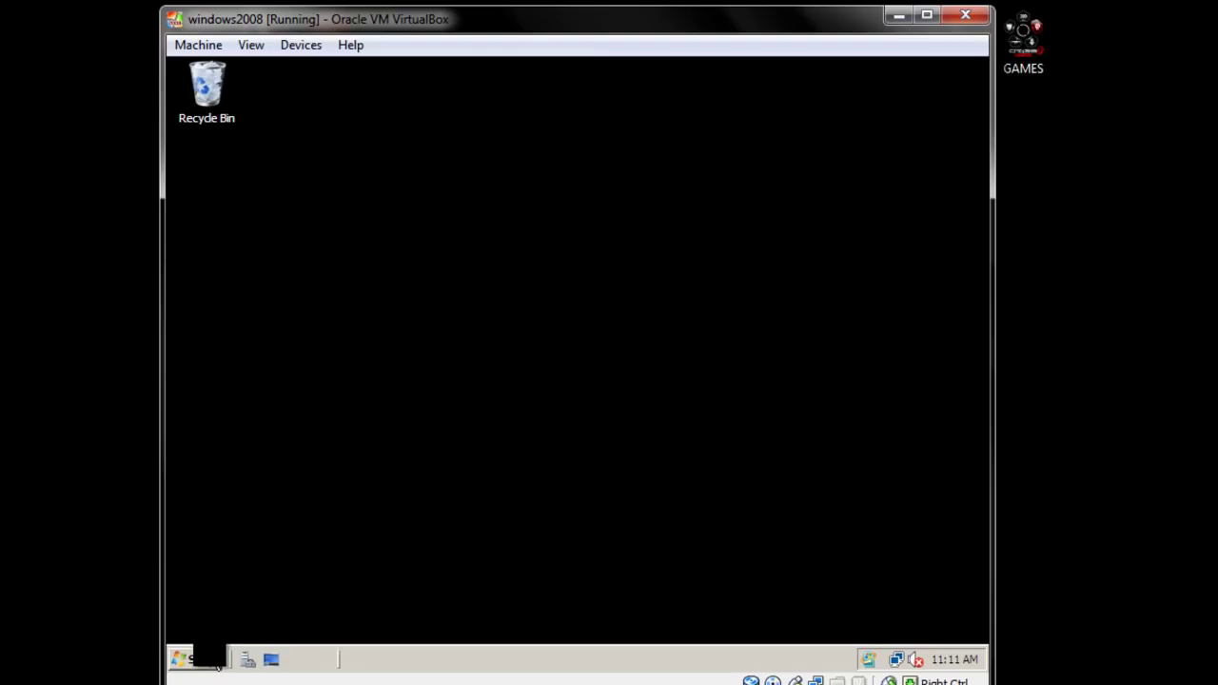
{"action": "left_click", "coordinate": [196, 658]}
{"action": "mouse_move", "coordinate": [538, 425]}
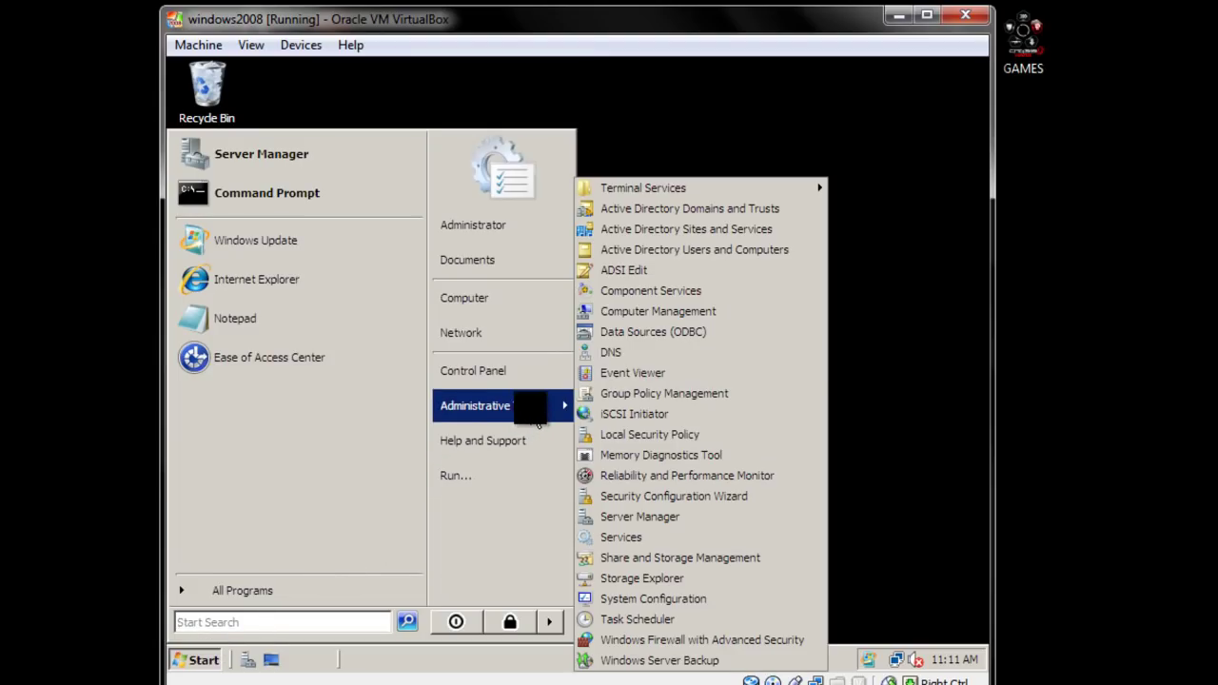
{"action": "left_click", "coordinate": [664, 254]}
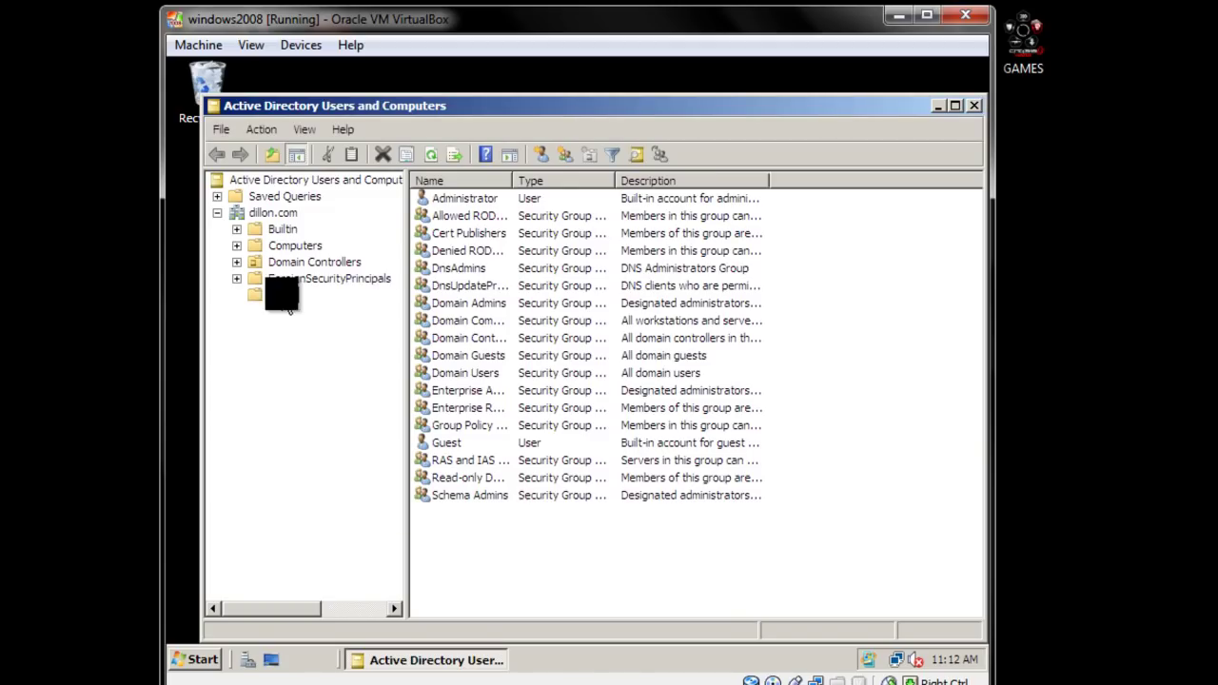
Add a new user to dillon.com/Users with names, logon name and password, without forced password change
{"action": "right_click", "coordinate": [470, 521]}
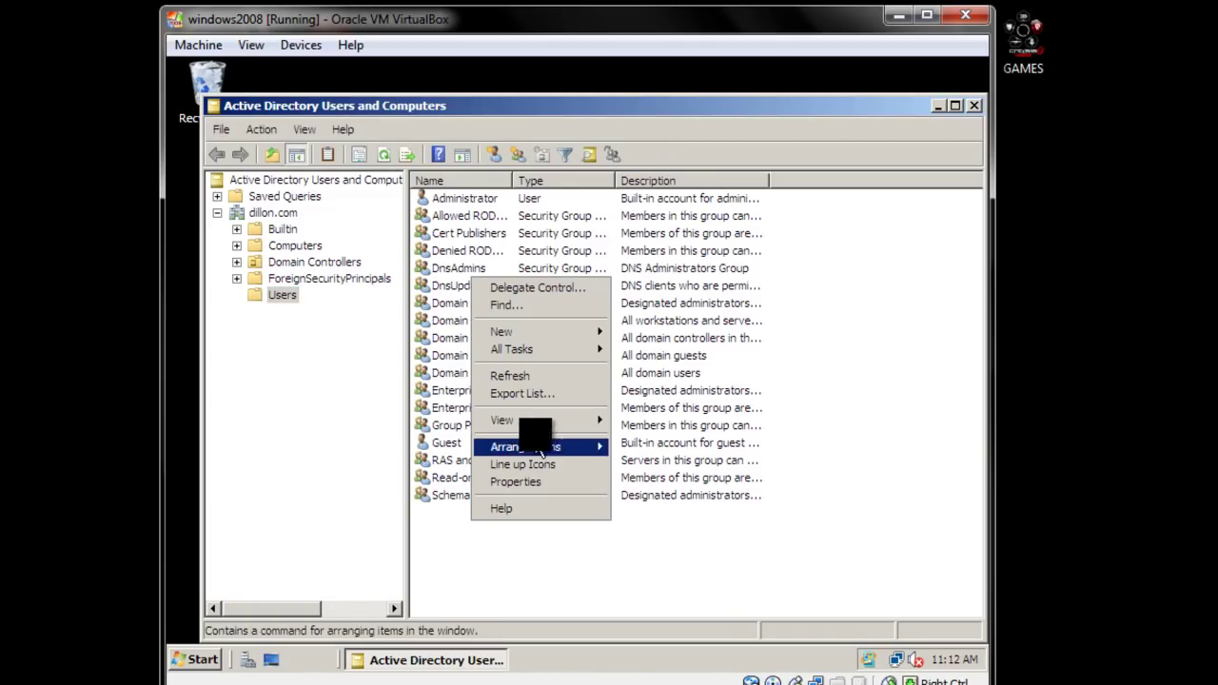
{"action": "mouse_move", "coordinate": [573, 334]}
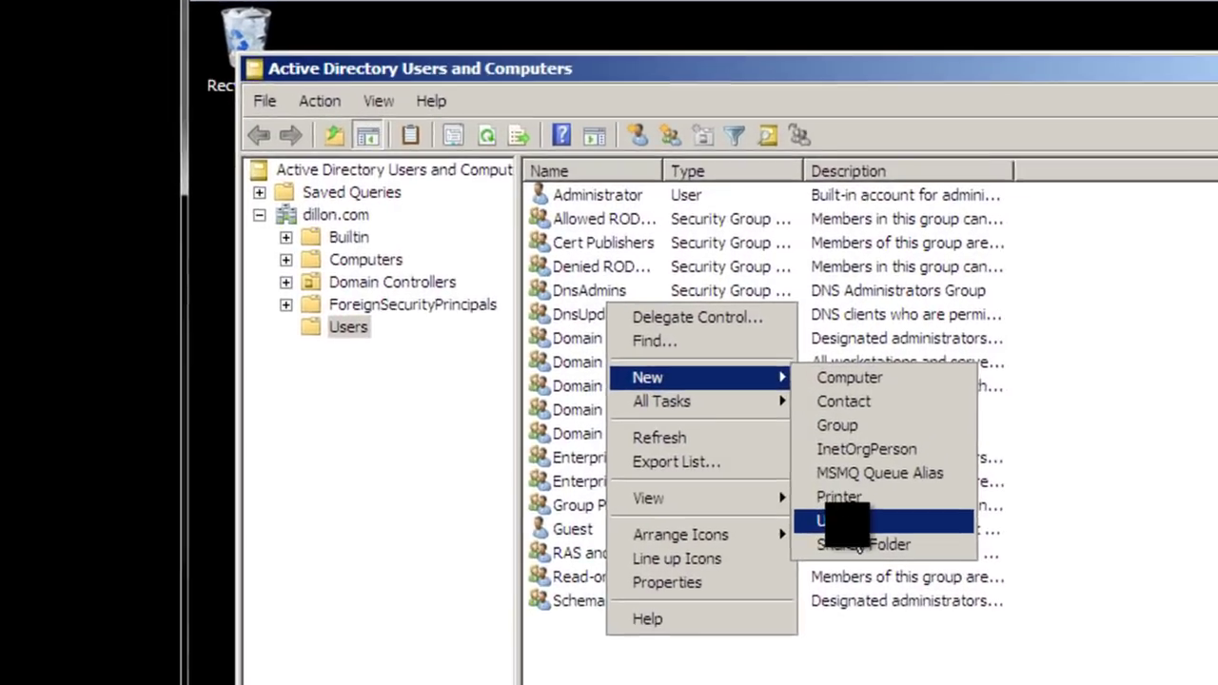
{"action": "left_click", "coordinate": [640, 437]}
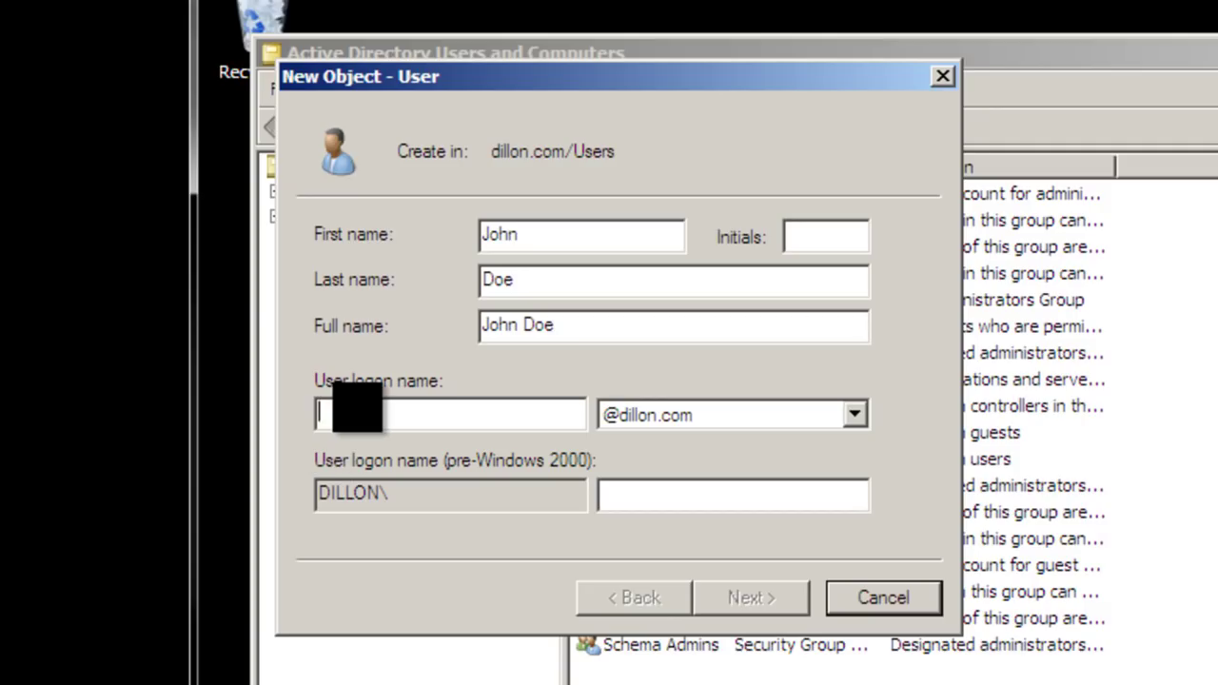
{"action": "type", "text": "Jdoe"}
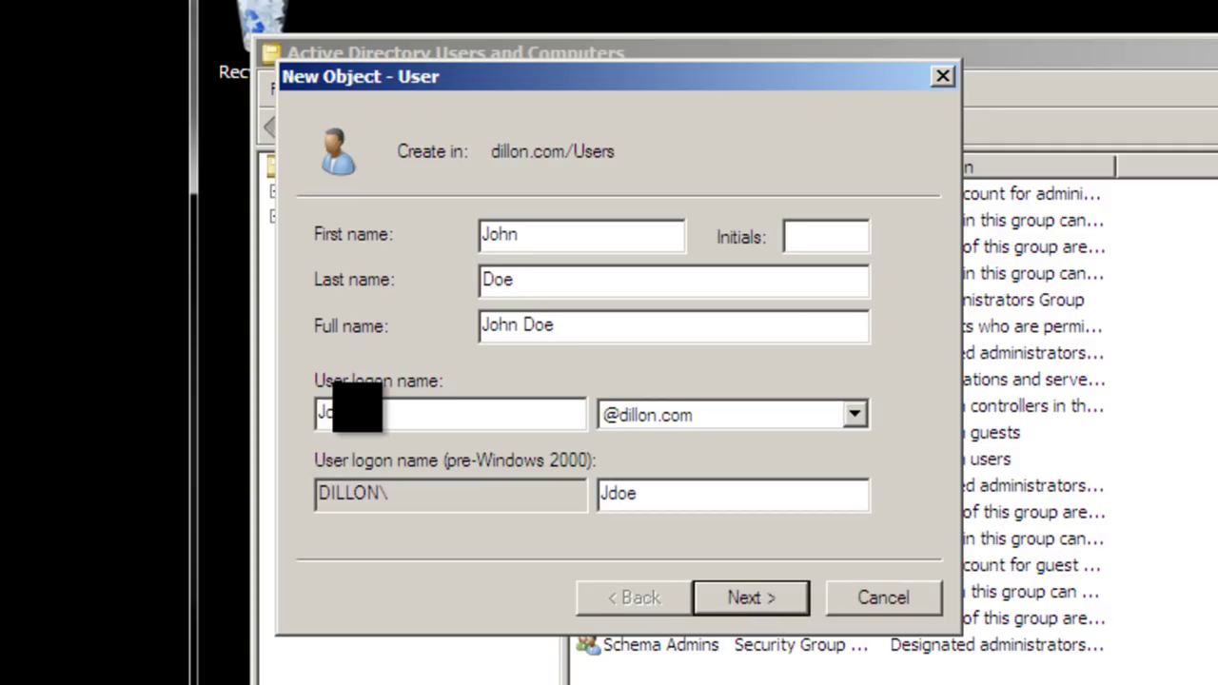
{"action": "left_click", "coordinate": [766, 604]}
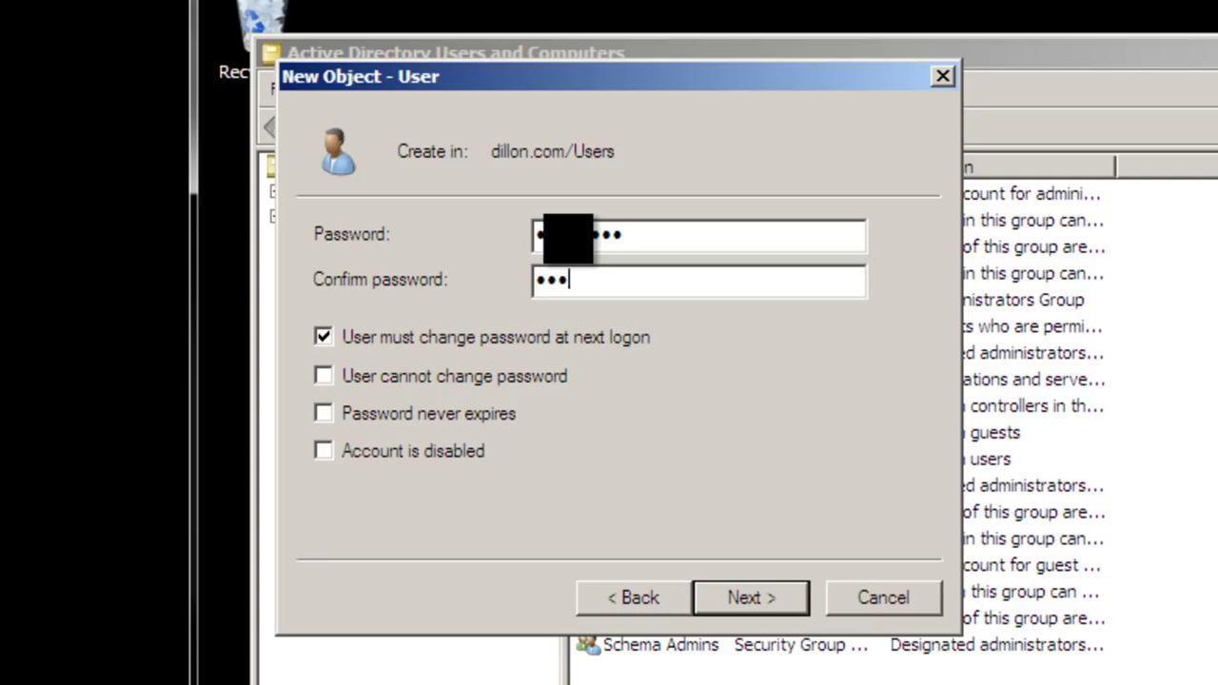
{"action": "left_click", "coordinate": [324, 337]}
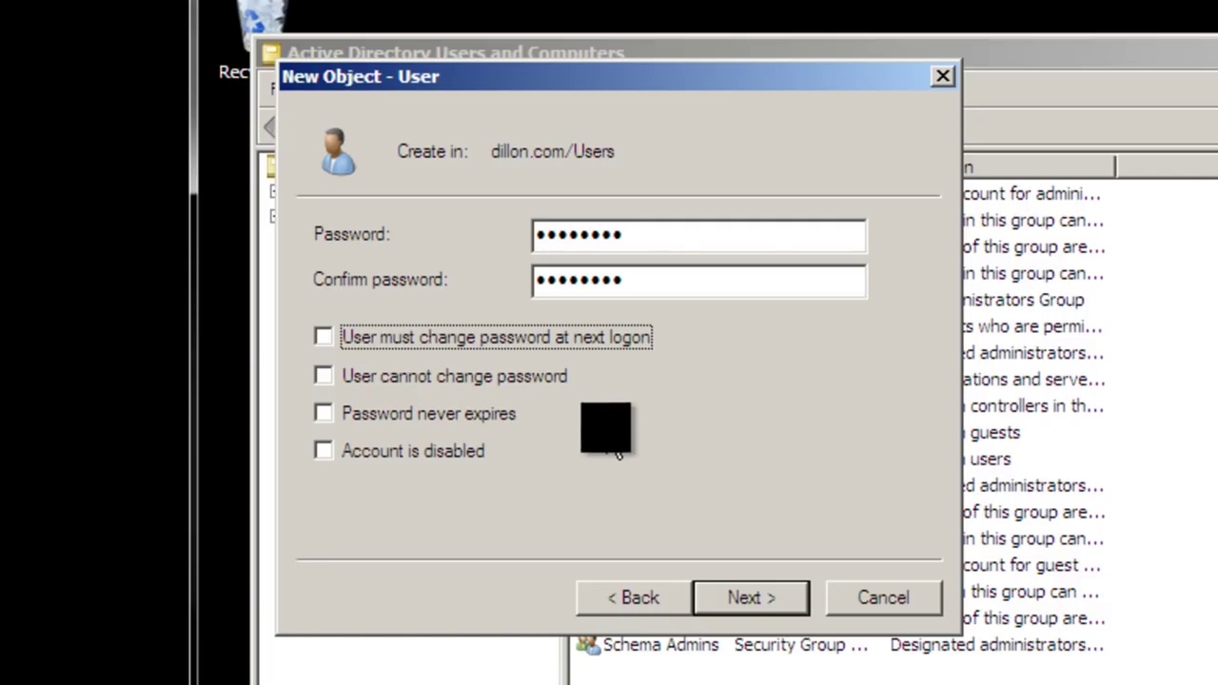
{"action": "left_click", "coordinate": [752, 598]}
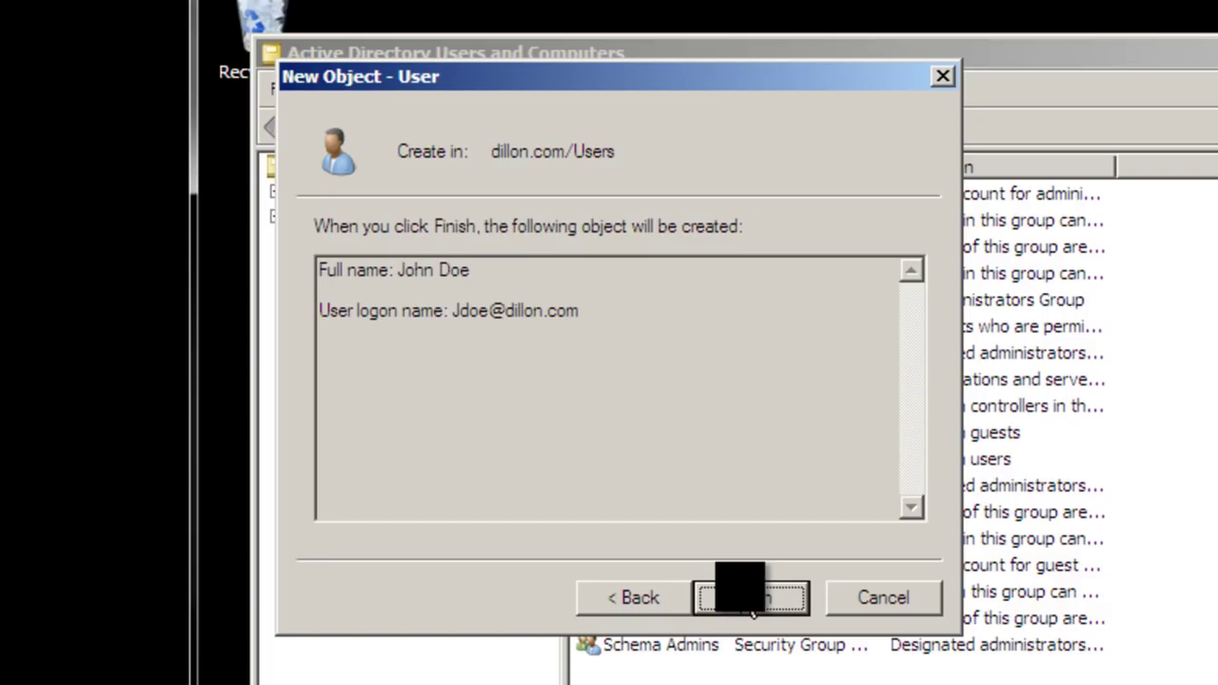
{"action": "left_click", "coordinate": [753, 606]}
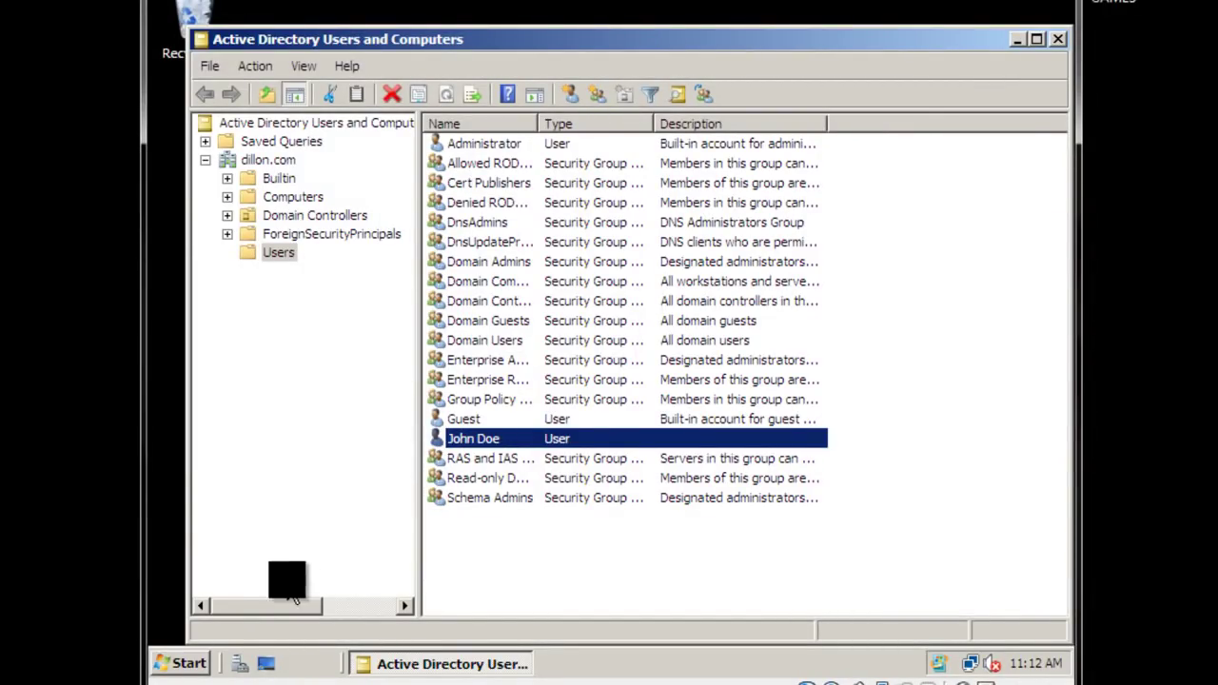
Browse to Local Disk (C:) through Computer and add a new folder named 'User Profiles'
{"action": "left_click", "coordinate": [183, 663]}
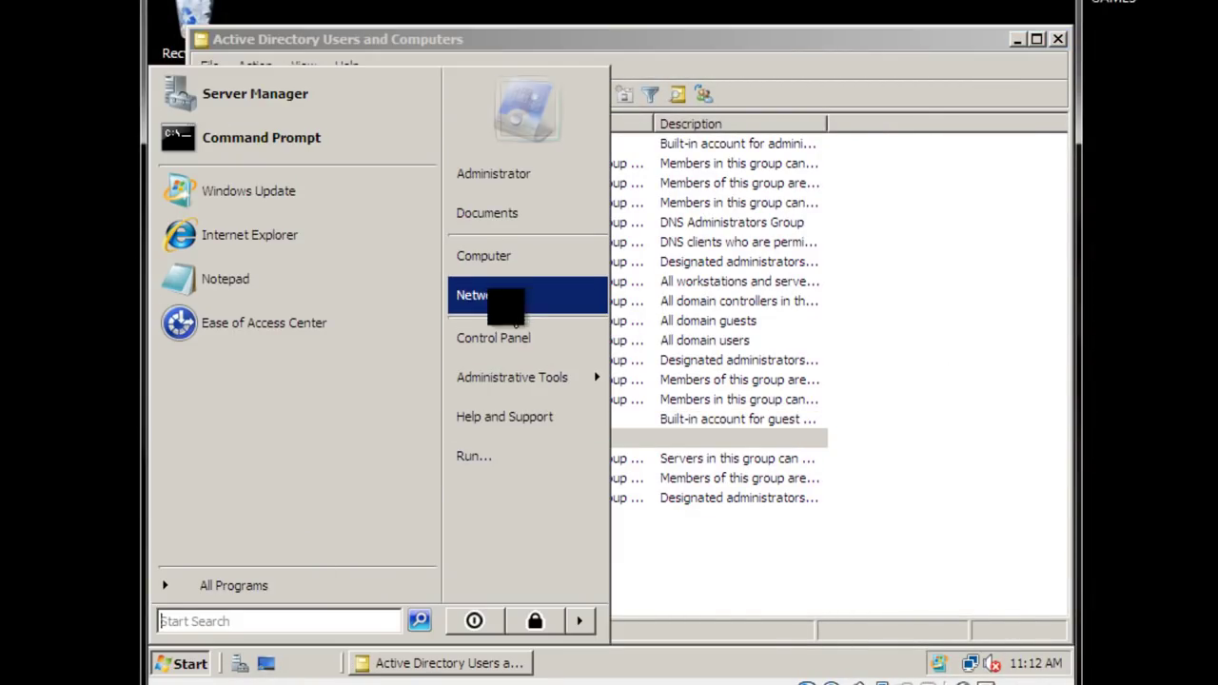
{"action": "left_click", "coordinate": [528, 263]}
{"action": "double_click", "coordinate": [419, 166]}
{"action": "right_click", "coordinate": [409, 289]}
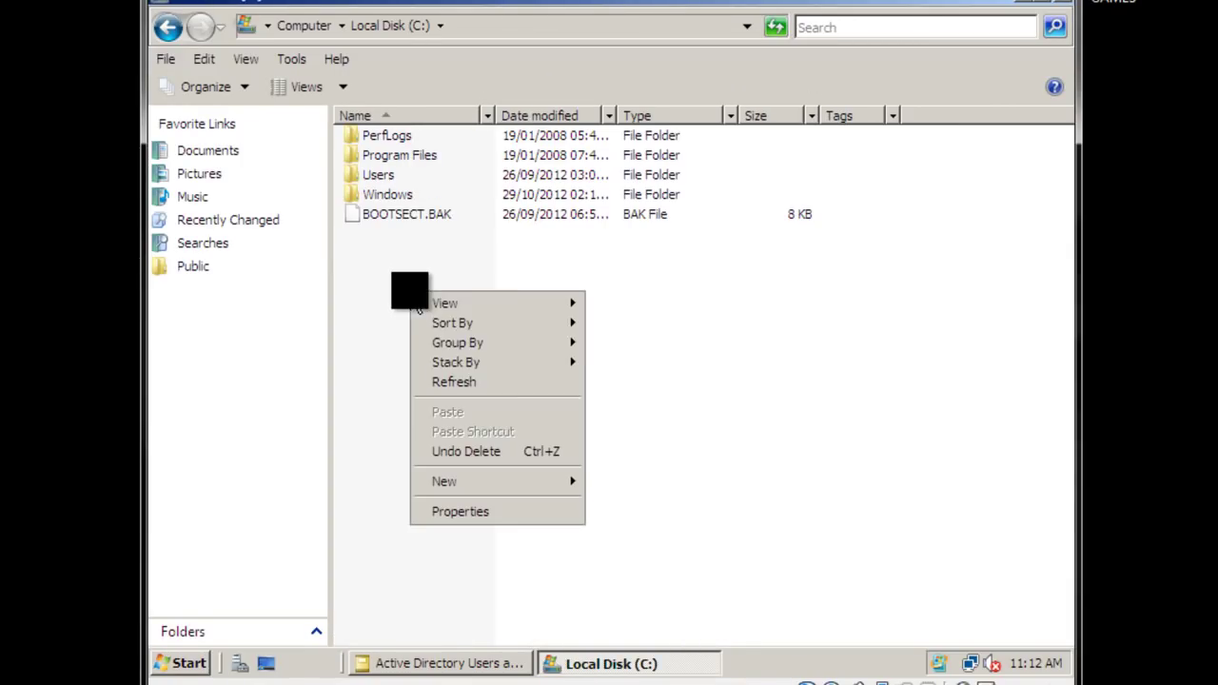
{"action": "mouse_move", "coordinate": [562, 481]}
{"action": "left_click", "coordinate": [609, 482]}
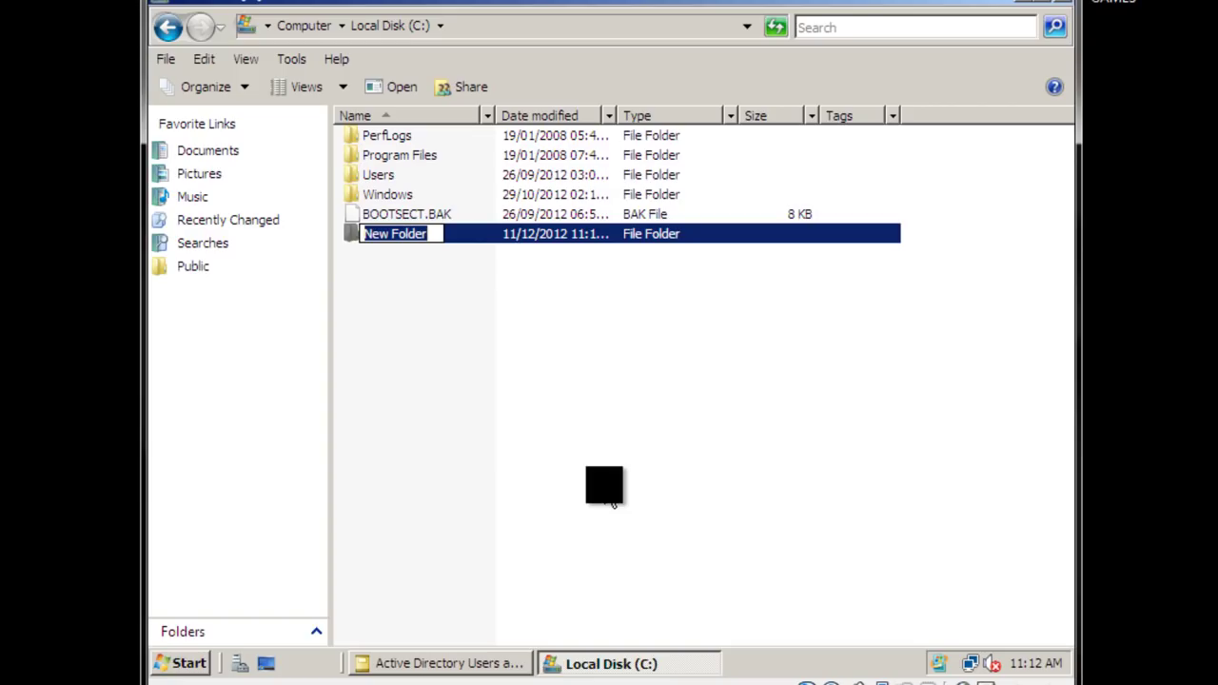
{"action": "type", "text": "US"}
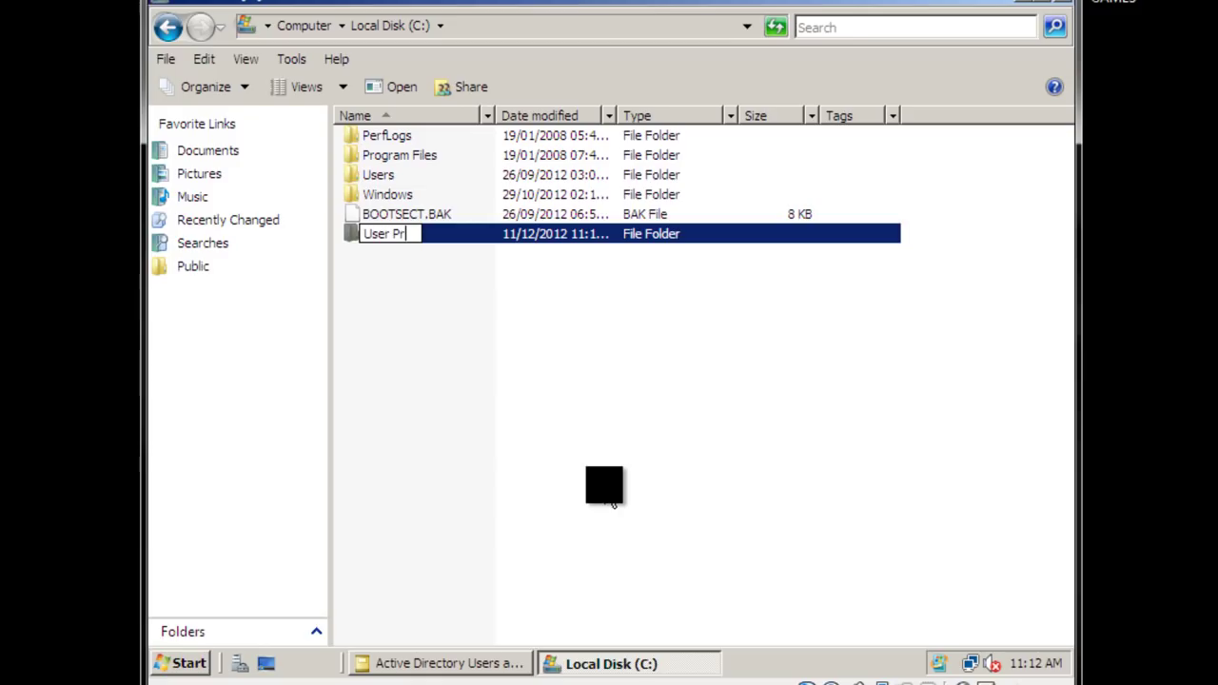
{"action": "key", "text": "Return"}
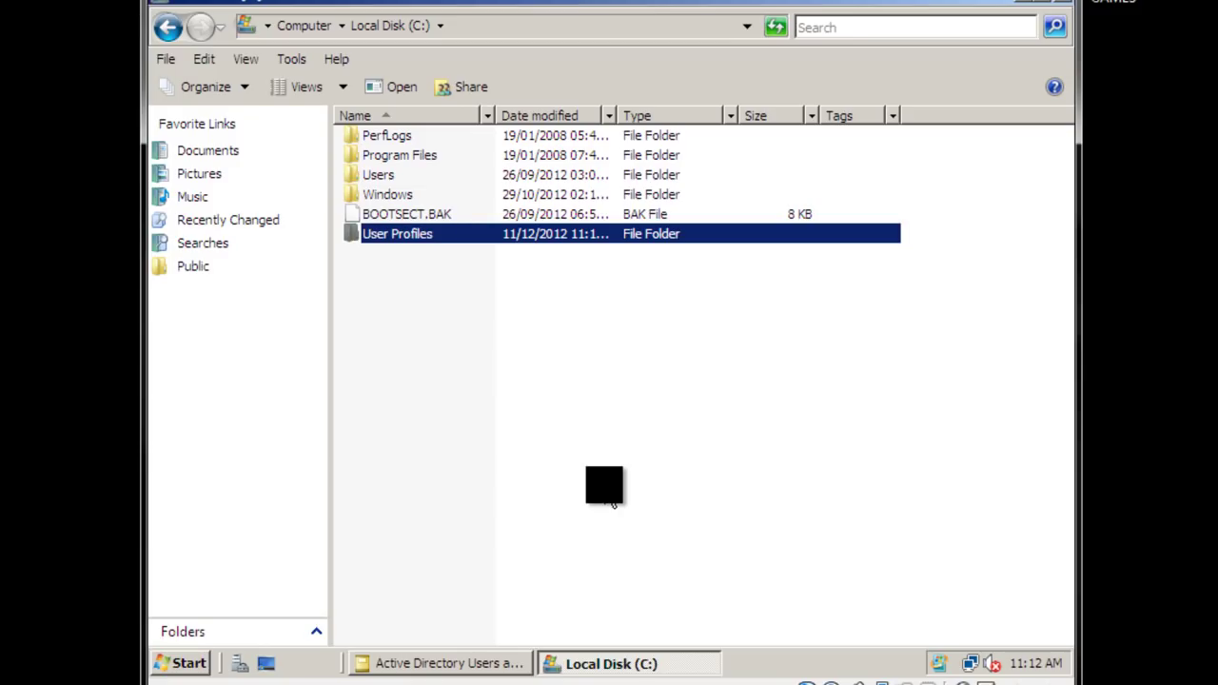
Share the User Profiles folder with Everyone at Co-owner permission level
{"action": "right_click", "coordinate": [398, 242]}
{"action": "left_click", "coordinate": [439, 484]}
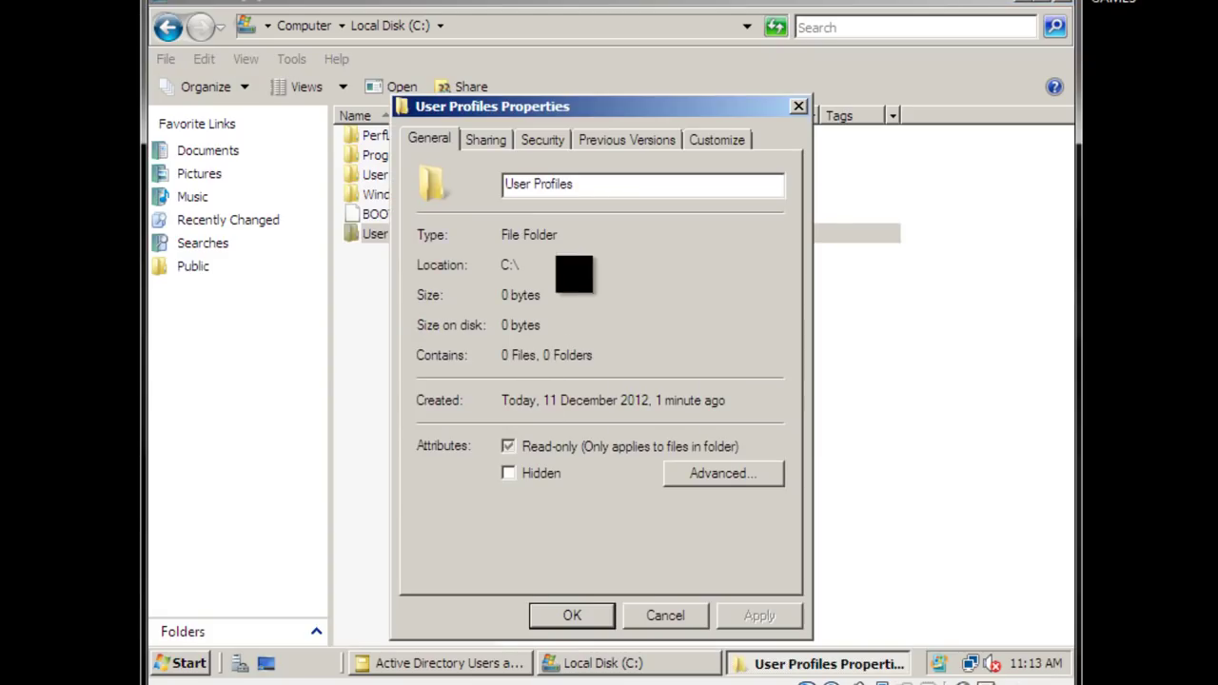
{"action": "left_click", "coordinate": [485, 139]}
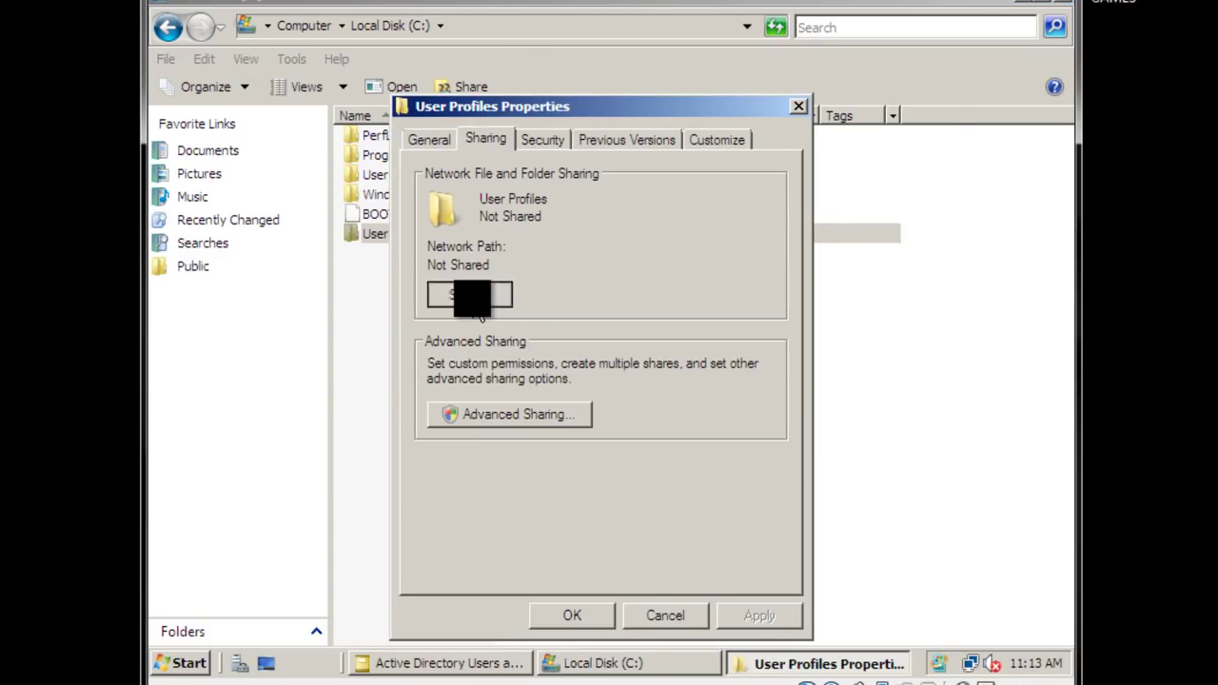
{"action": "left_click", "coordinate": [486, 294]}
{"action": "left_click", "coordinate": [767, 312]}
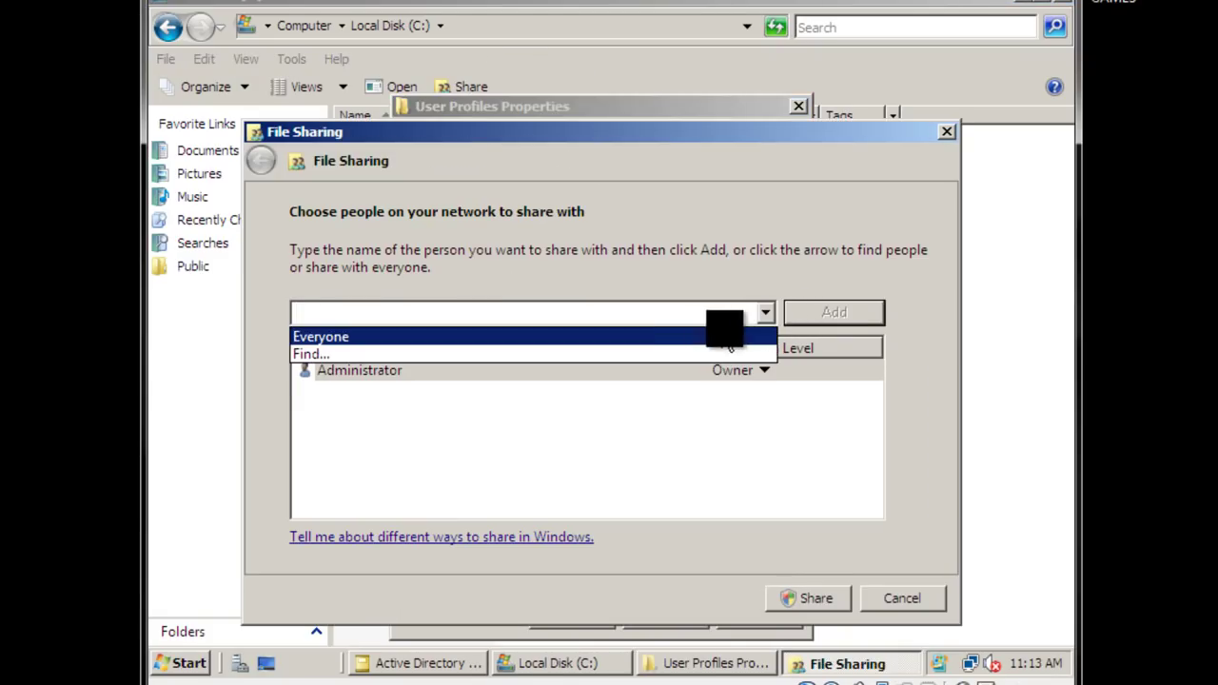
{"action": "left_click", "coordinate": [691, 337]}
{"action": "left_click", "coordinate": [833, 312]}
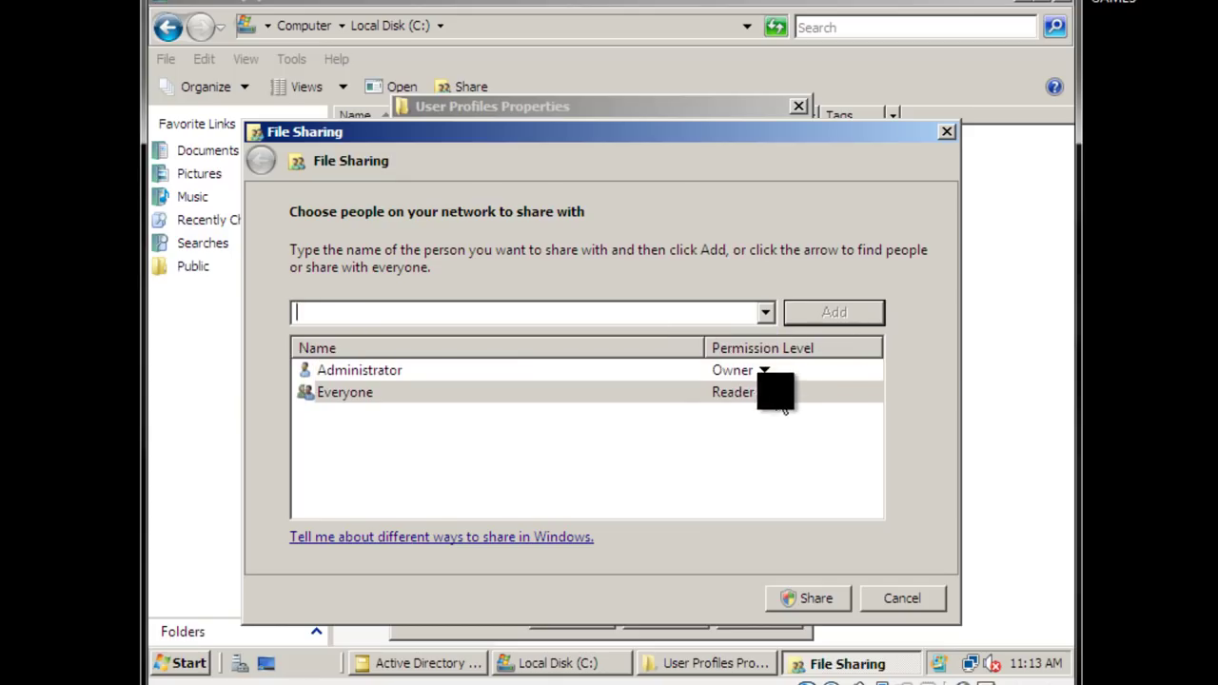
{"action": "left_click", "coordinate": [762, 393]}
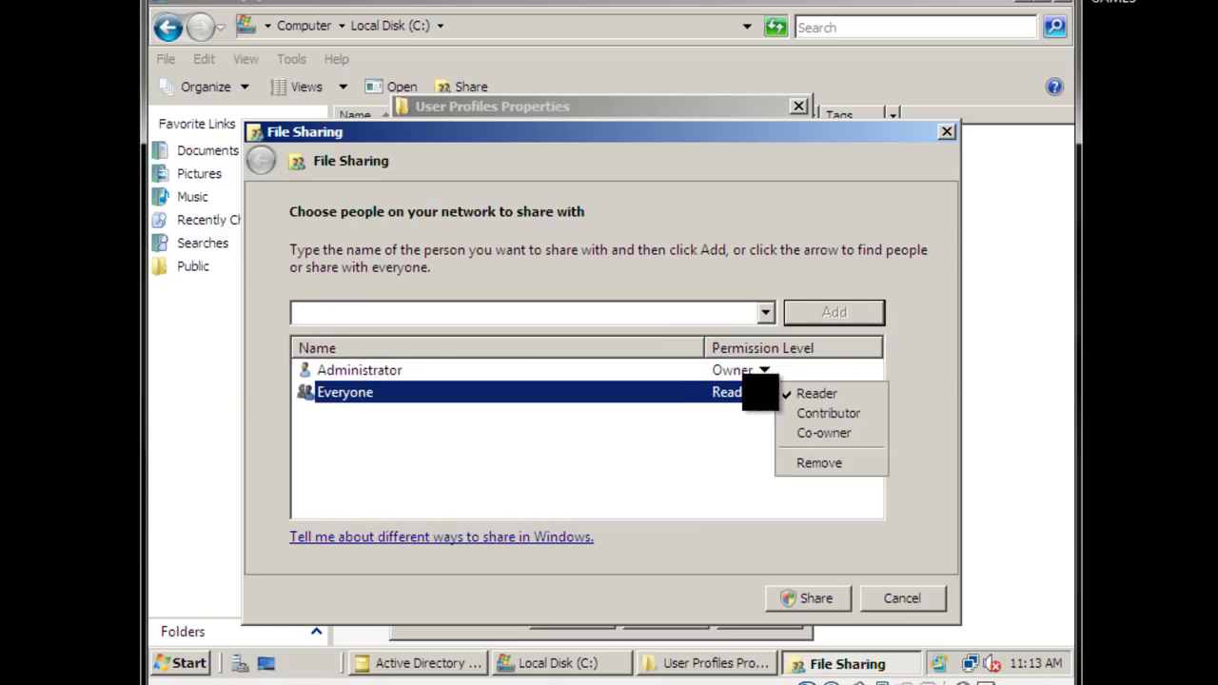
{"action": "left_click", "coordinate": [799, 429]}
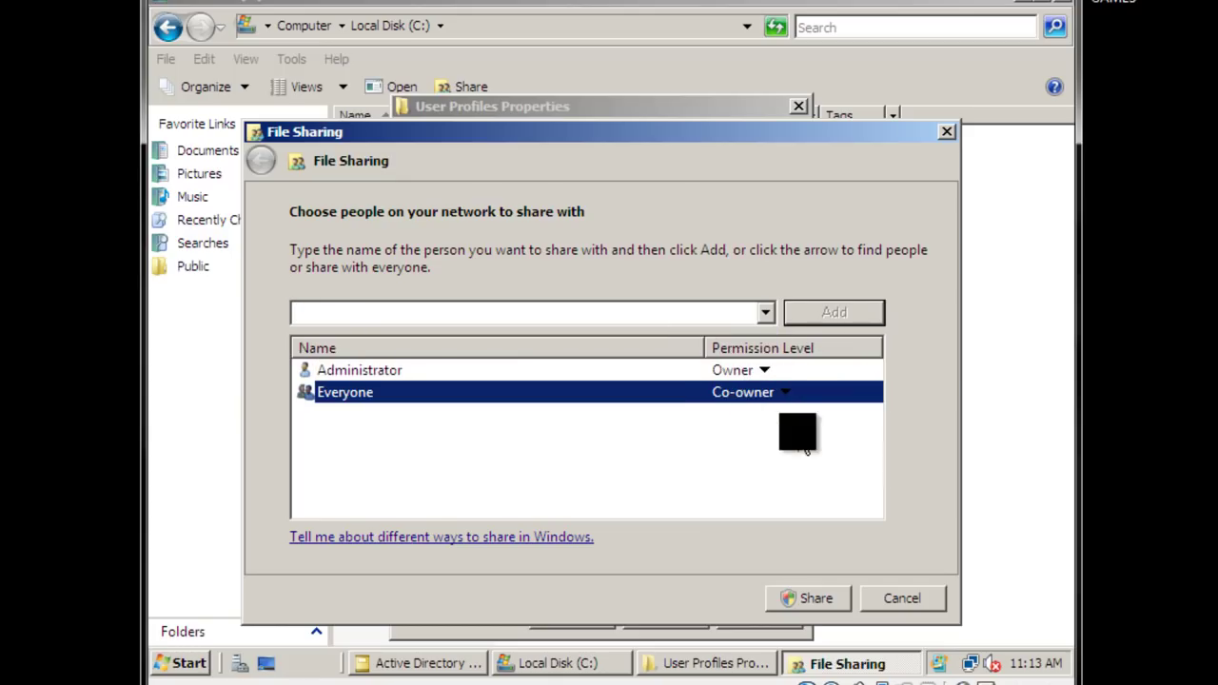
{"action": "left_click", "coordinate": [804, 609]}
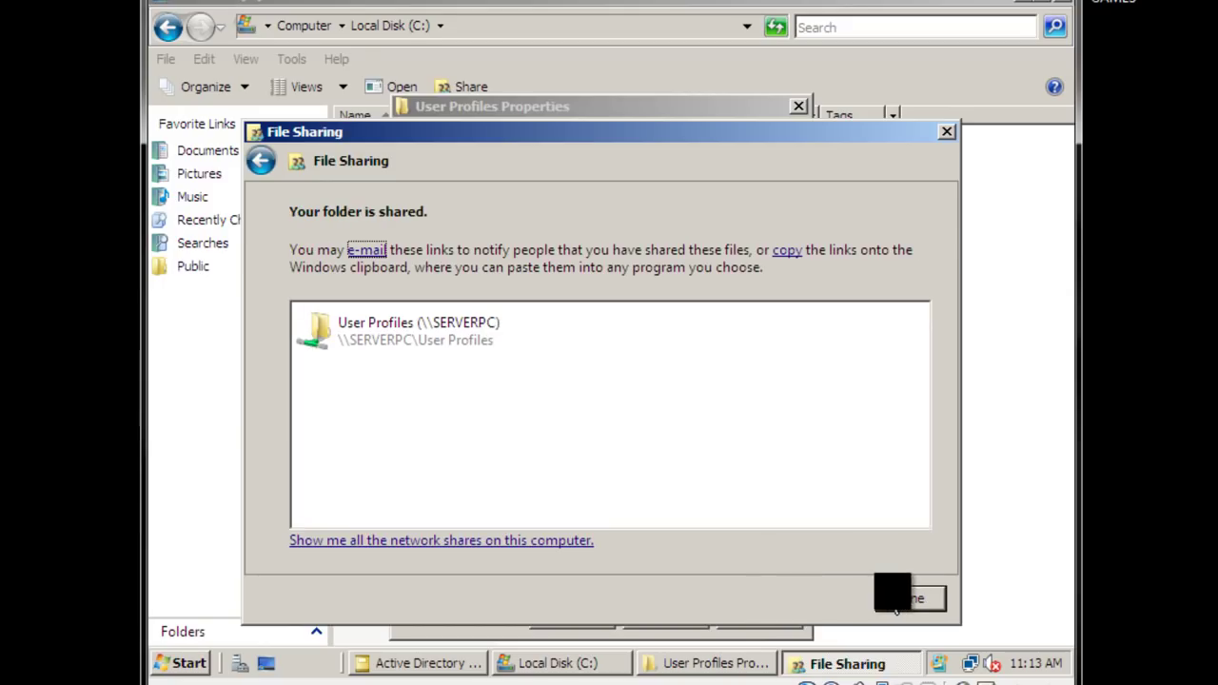
{"action": "left_click", "coordinate": [909, 598]}
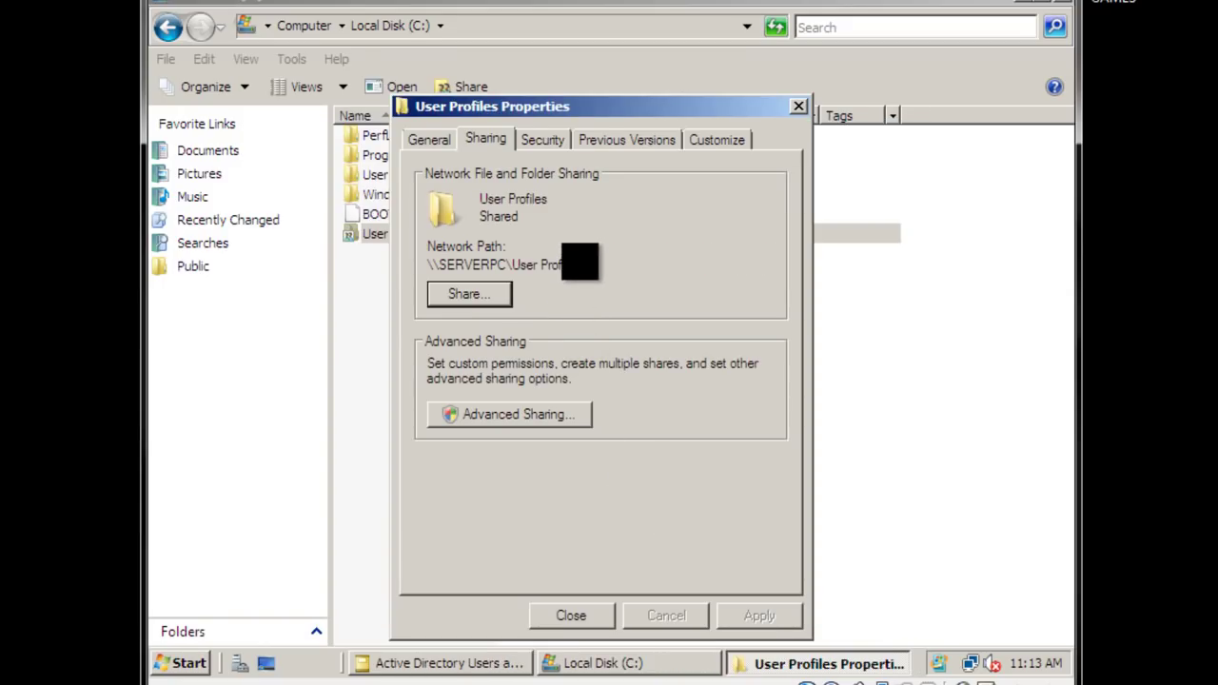
Copy the folder's network path \\SERVERPC\User Profiles
{"action": "left_click_drag", "start_coordinate": [581, 265], "coordinate": [425, 265]}
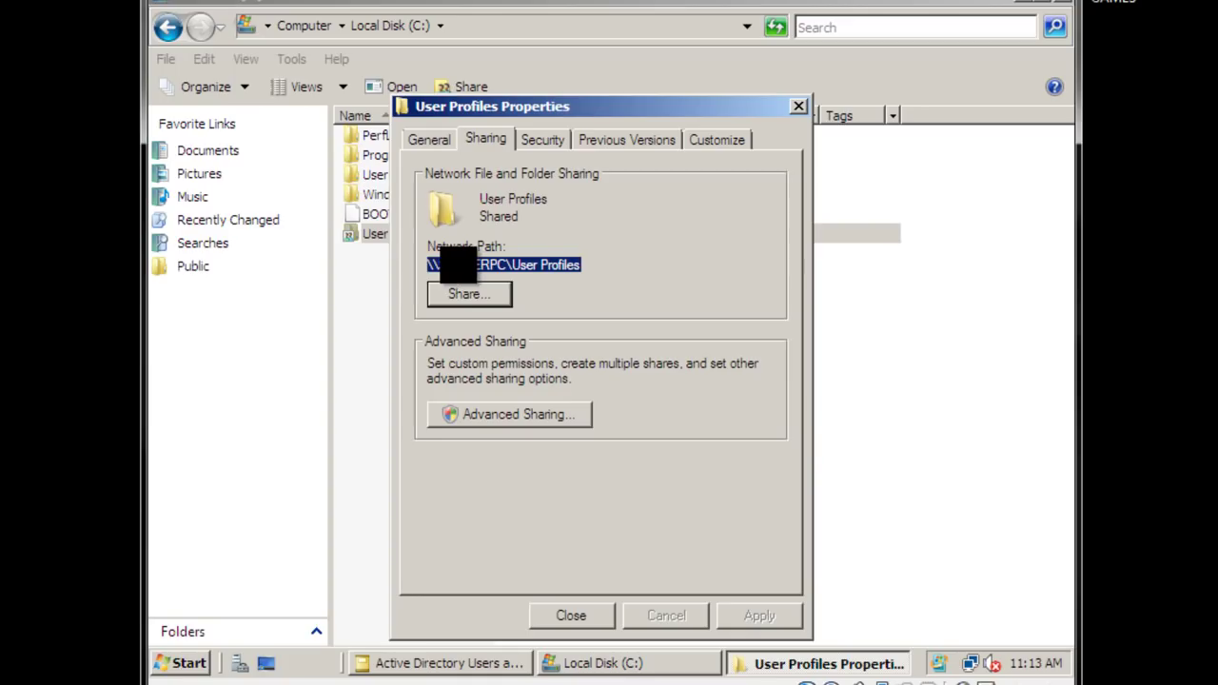
{"action": "right_click", "coordinate": [460, 269]}
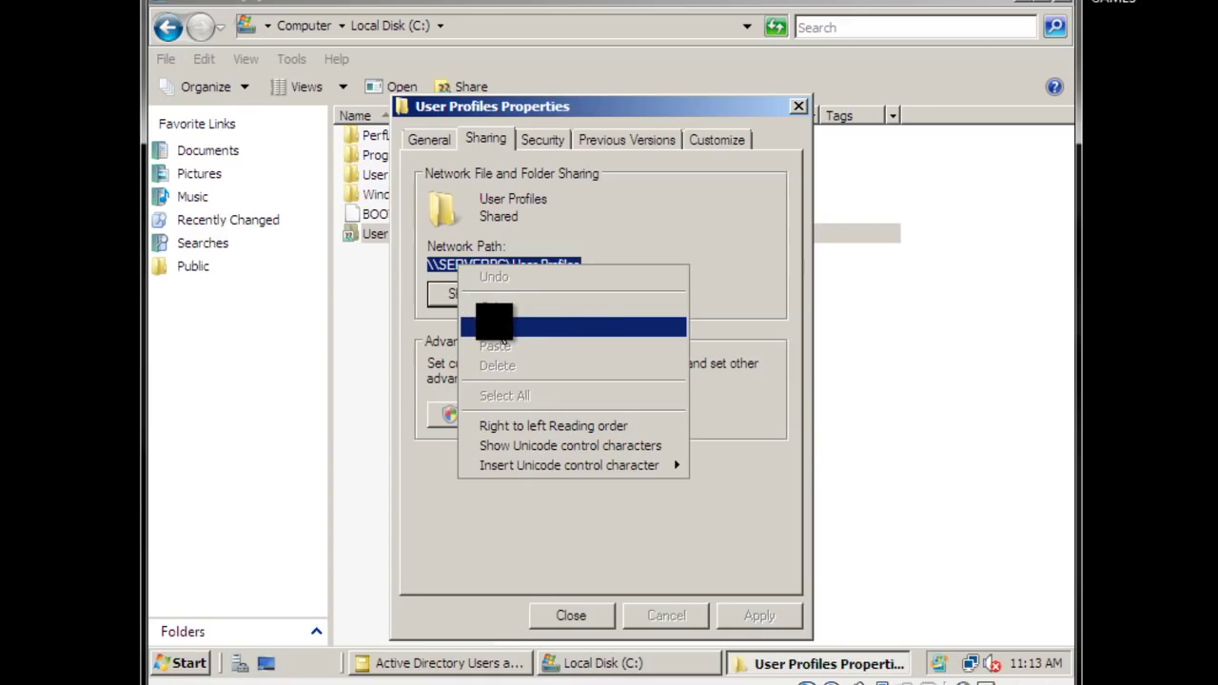
{"action": "left_click", "coordinate": [494, 326]}
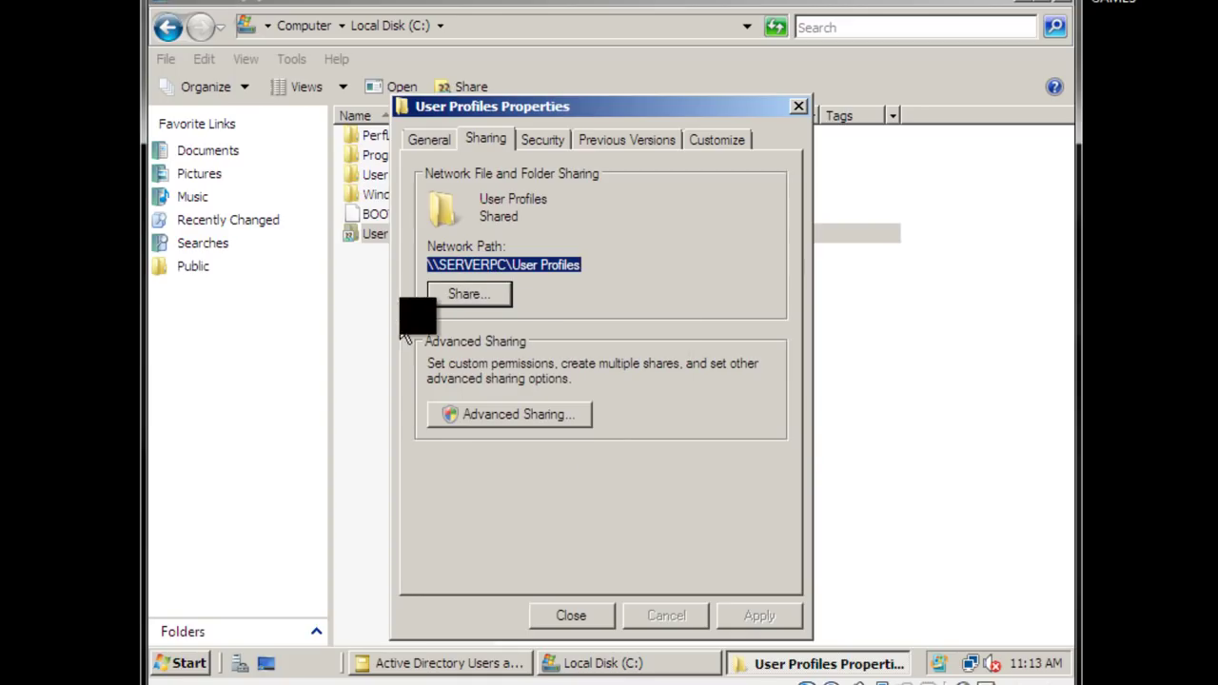
Set the new user's profile path to \\SERVERPC\User Profiles\%username%, apply it and close properties
{"action": "left_click", "coordinate": [390, 664]}
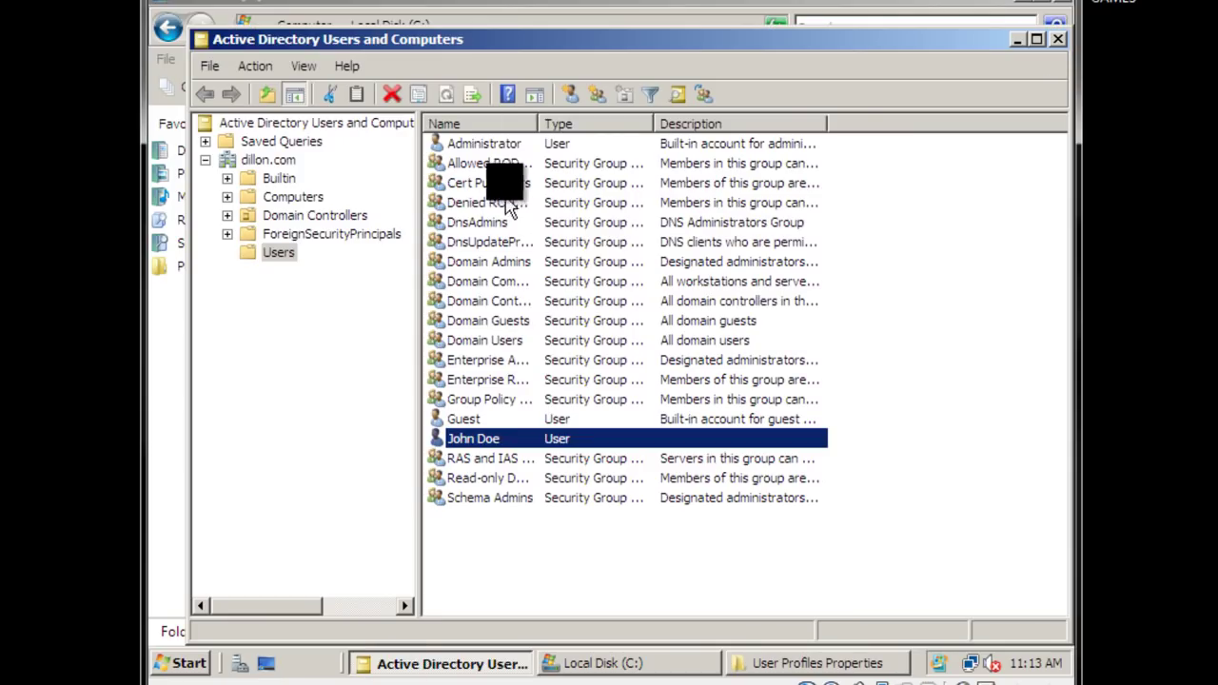
{"action": "right_click", "coordinate": [480, 438]}
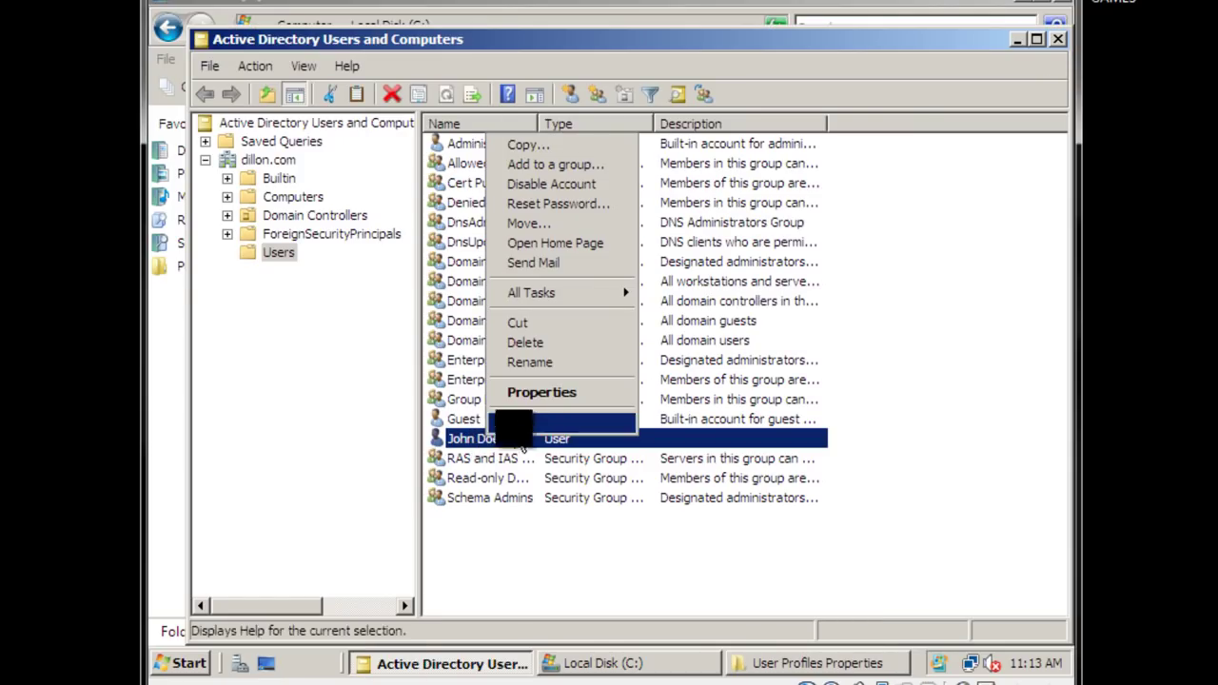
{"action": "left_click", "coordinate": [536, 390]}
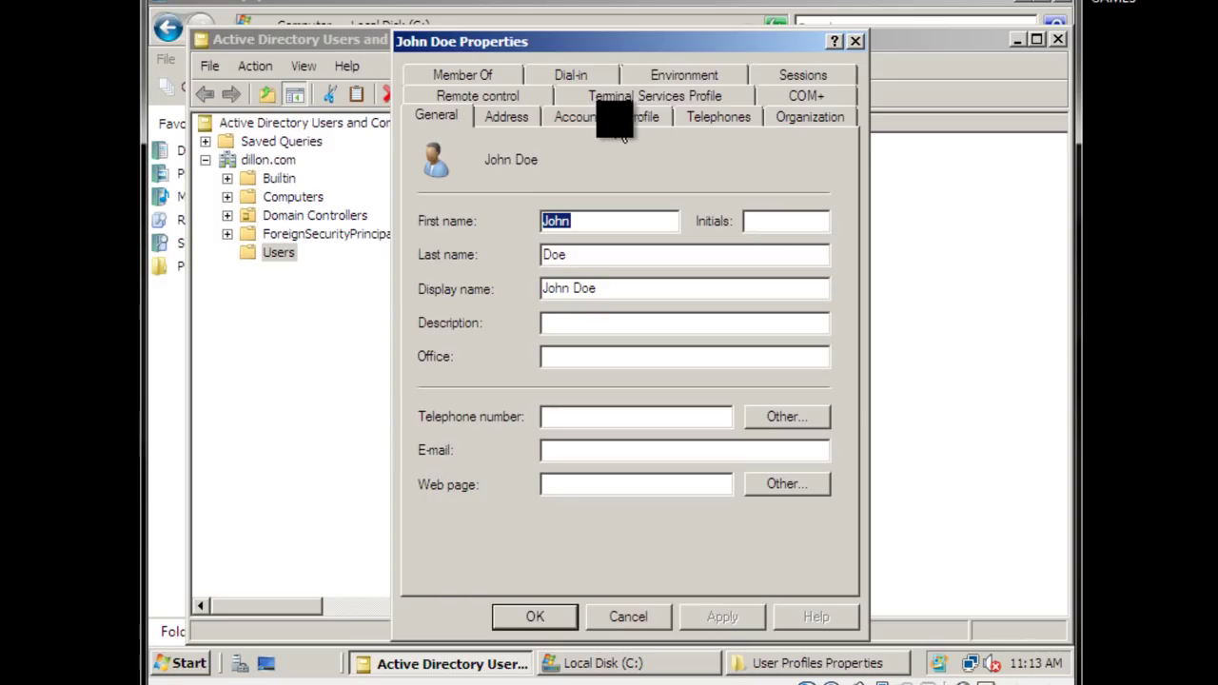
{"action": "left_click", "coordinate": [647, 118]}
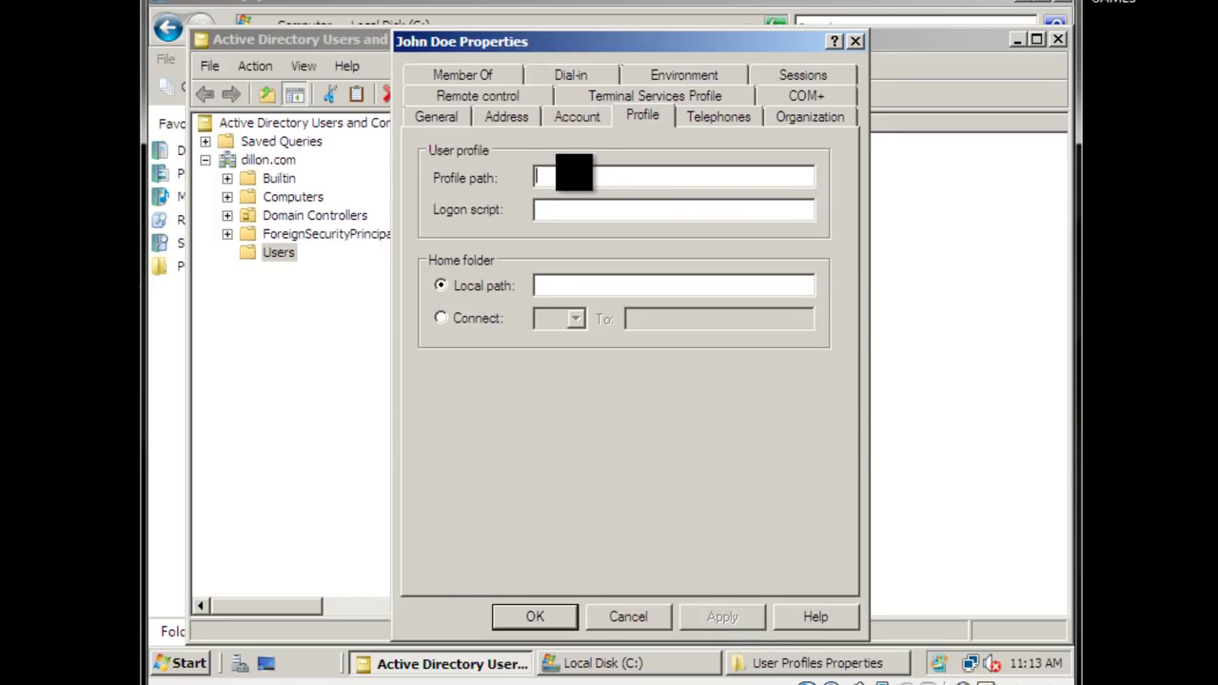
{"action": "key", "text": "ctrl+v"}
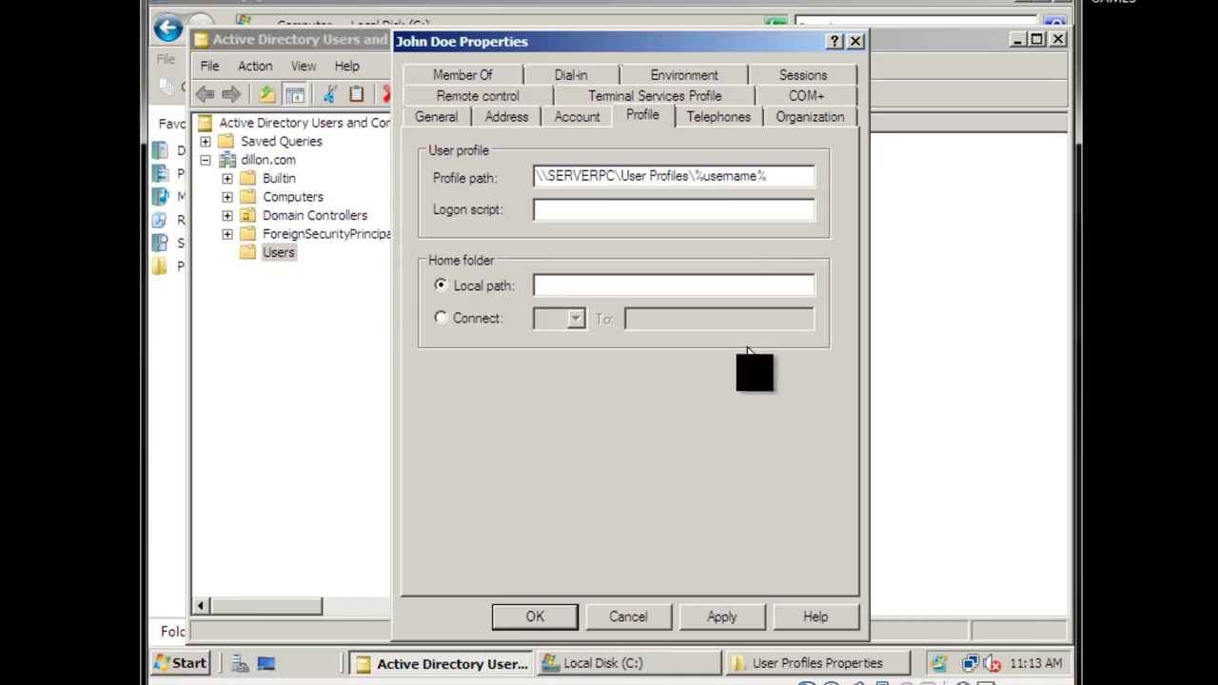
{"action": "left_click", "coordinate": [721, 617]}
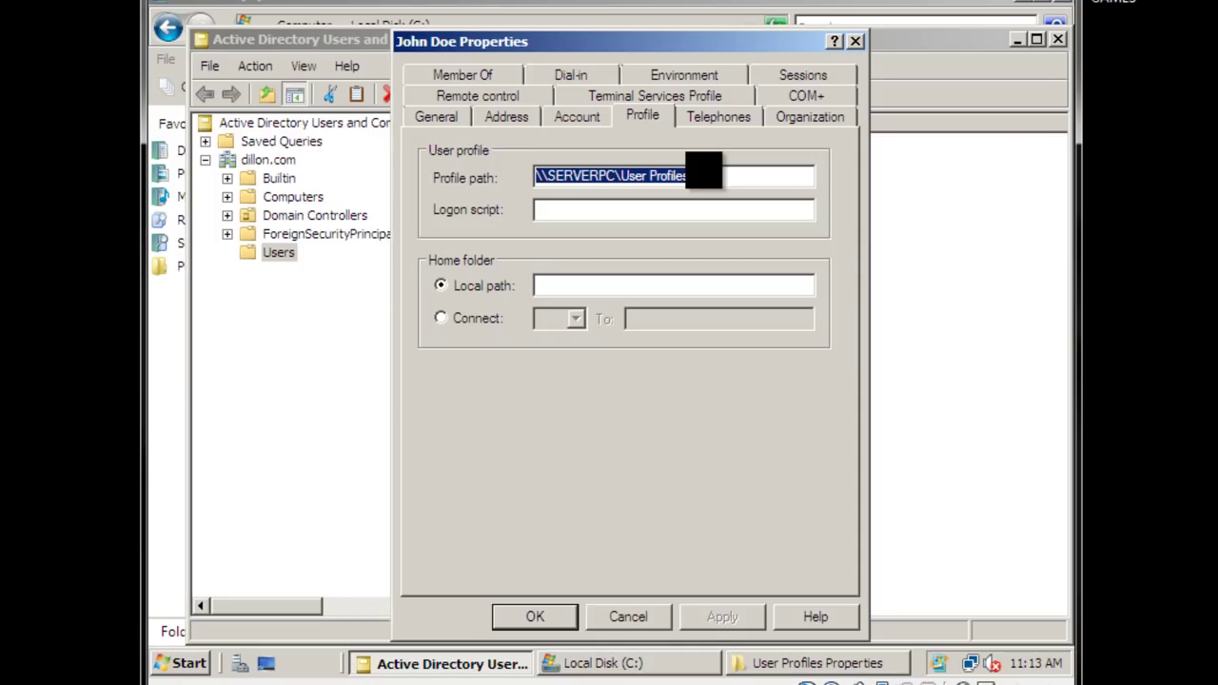
{"action": "left_click", "coordinate": [546, 624]}
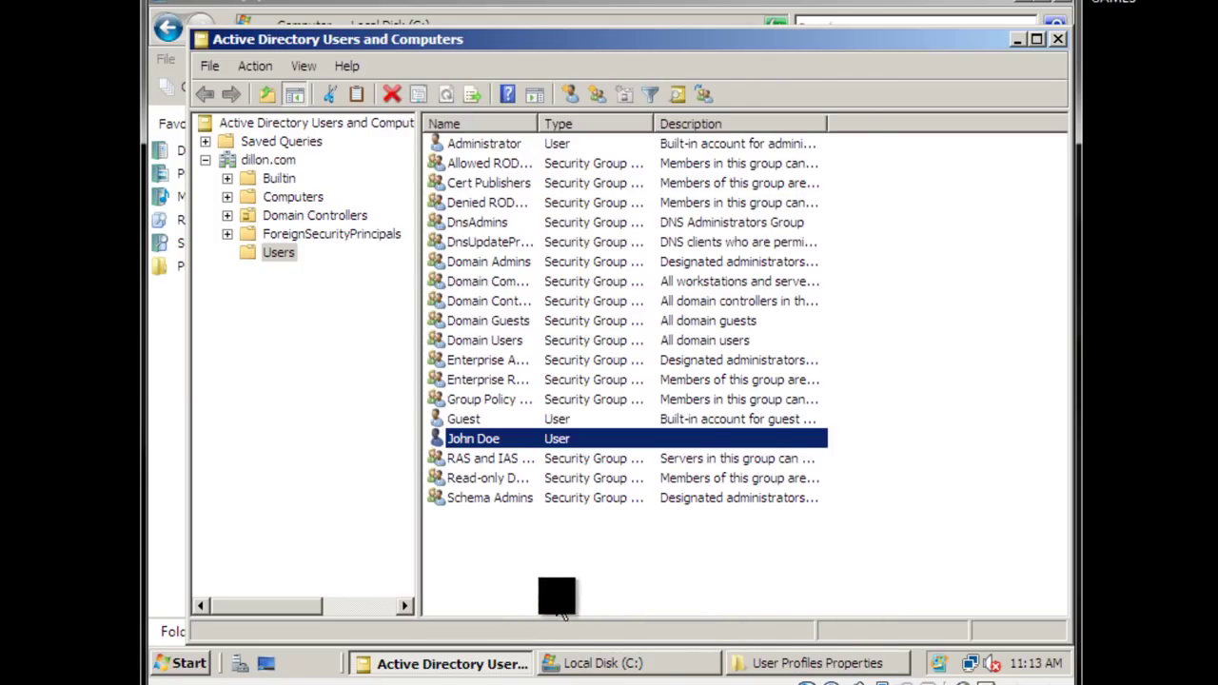
Add a new folder named 'Home Folder' on Local Disk (C:) next to User Profiles
{"action": "left_click", "coordinate": [519, 574]}
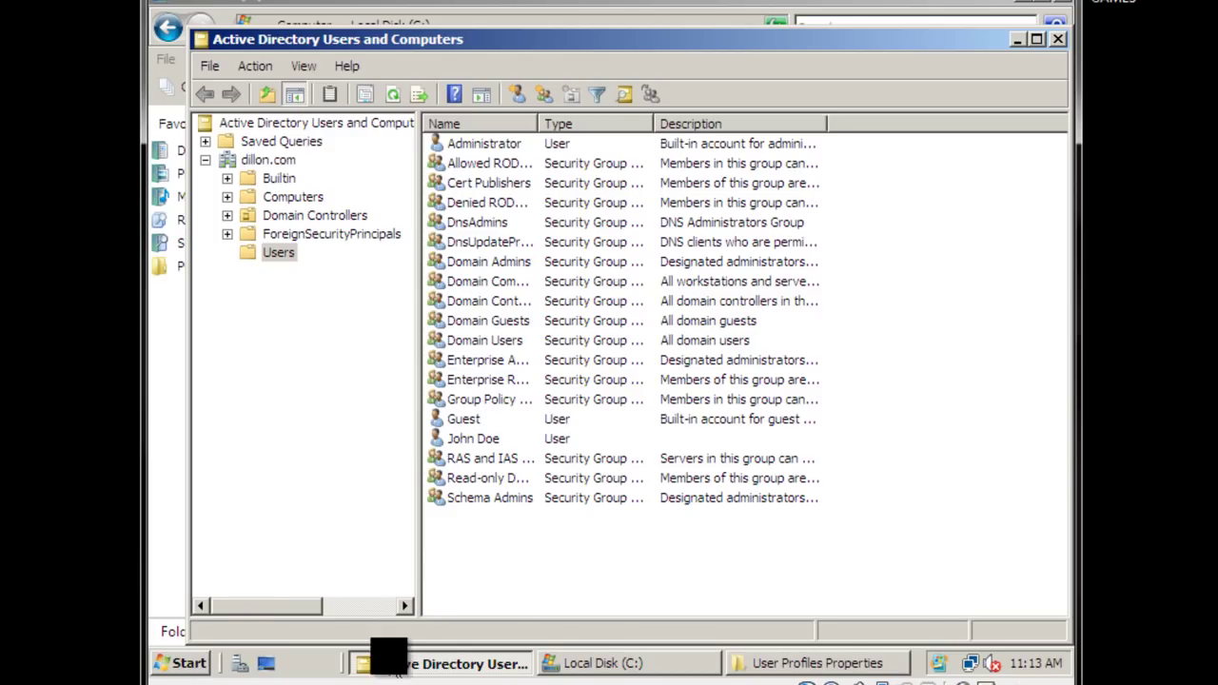
{"action": "left_click", "coordinate": [585, 667]}
{"action": "left_click", "coordinate": [390, 330]}
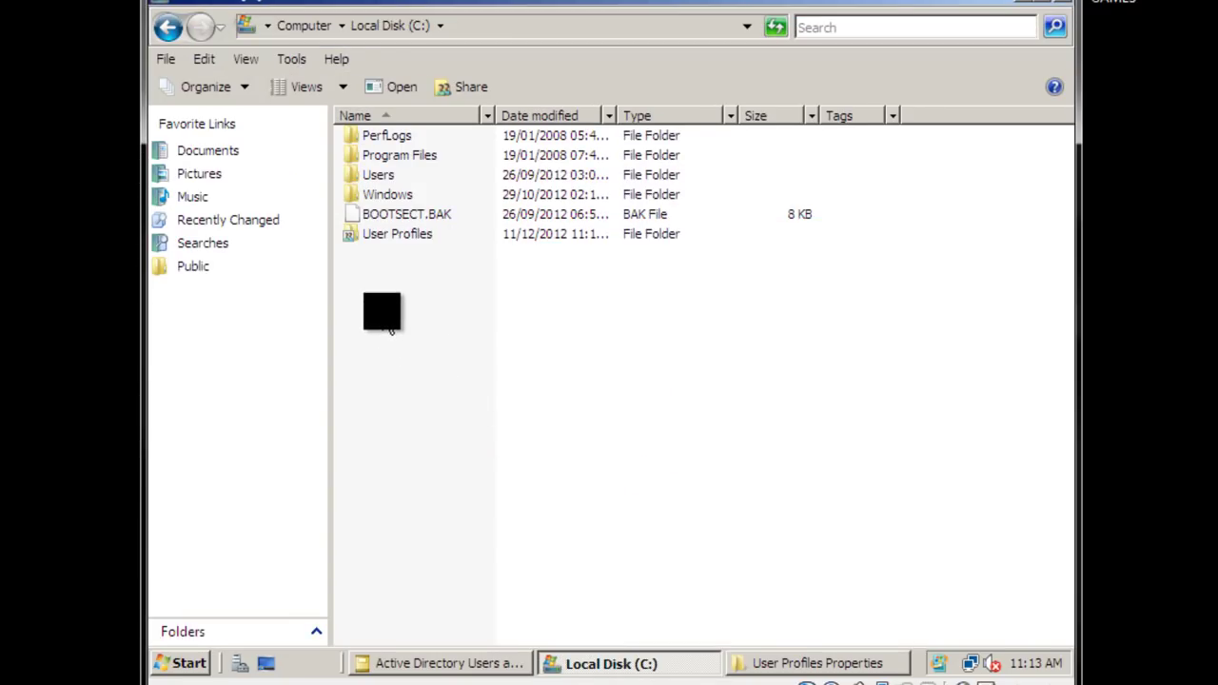
{"action": "right_click", "coordinate": [382, 312]}
{"action": "mouse_move", "coordinate": [533, 501]}
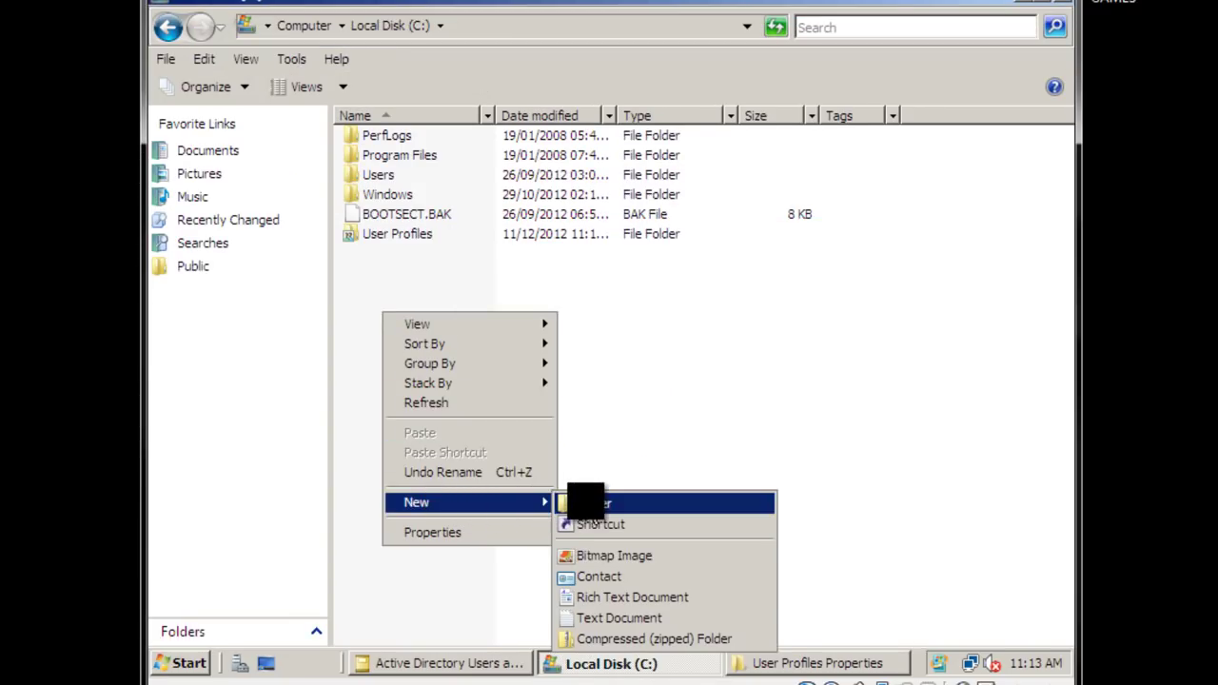
{"action": "left_click", "coordinate": [585, 502]}
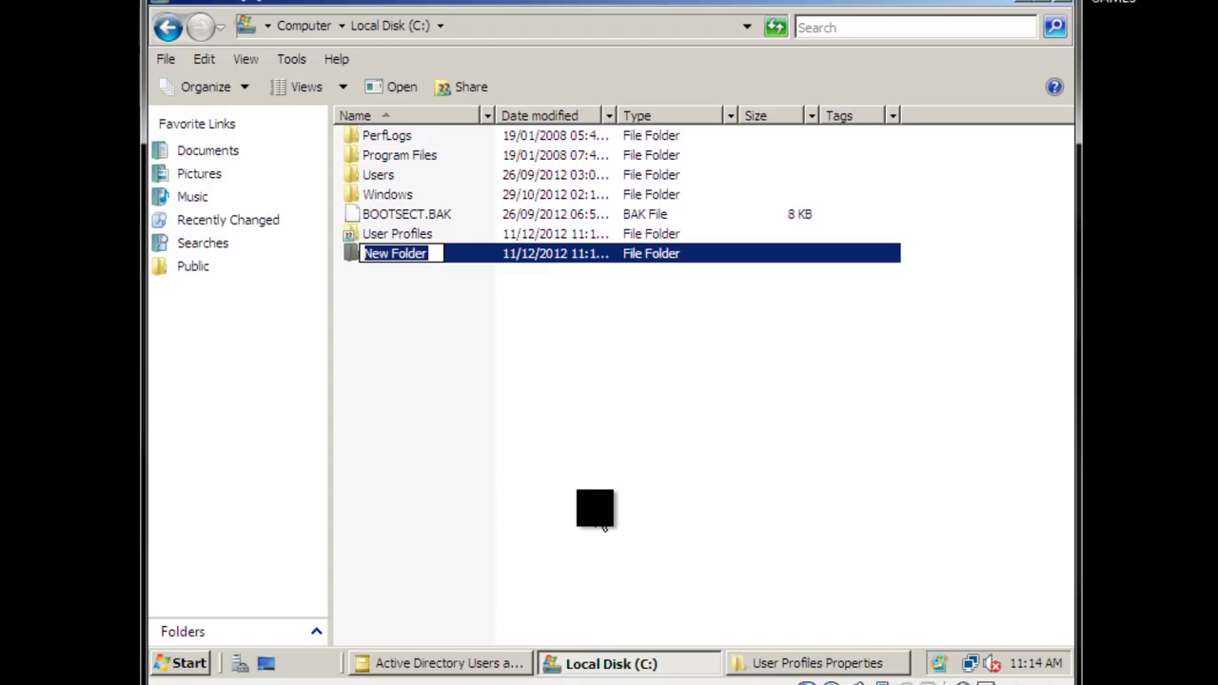
{"action": "type", "text": "Hom"}
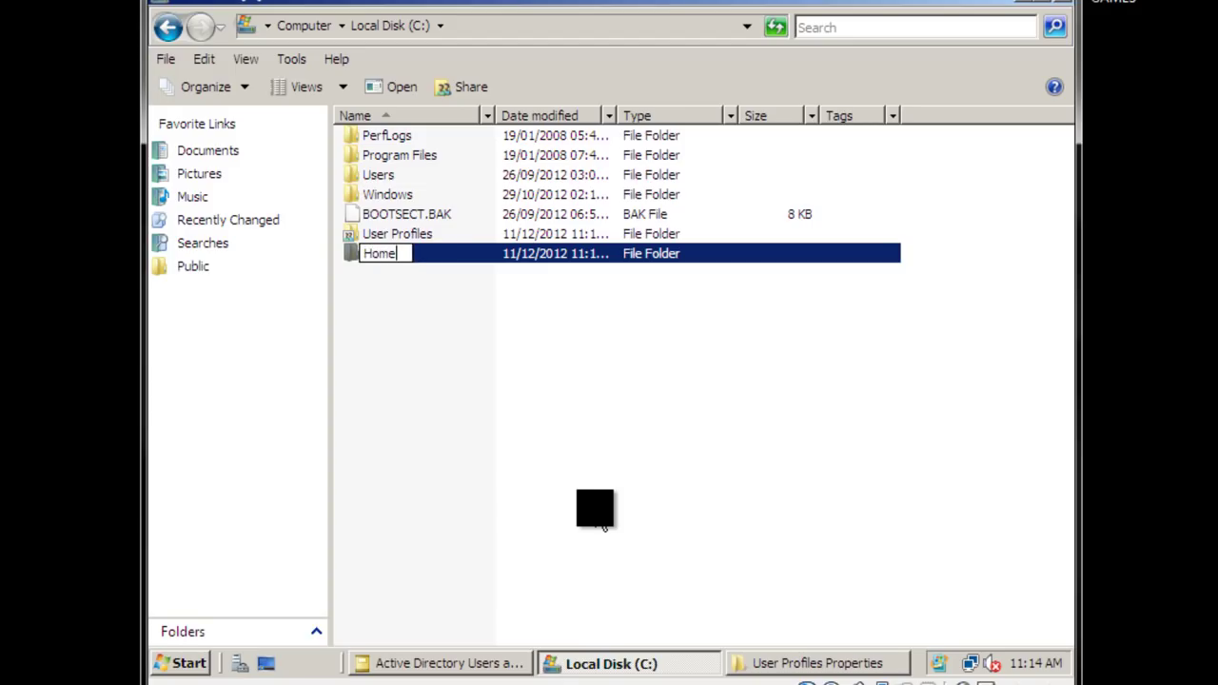
{"action": "key", "text": "Return"}
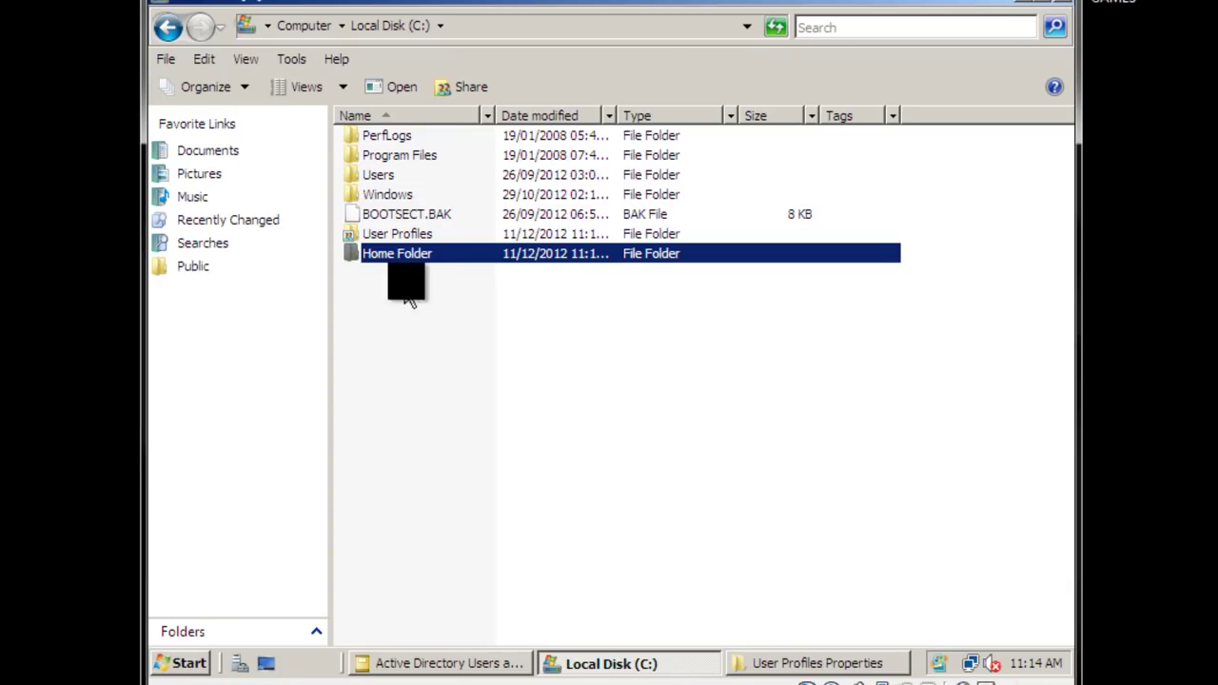
{"action": "right_click", "coordinate": [413, 255]}
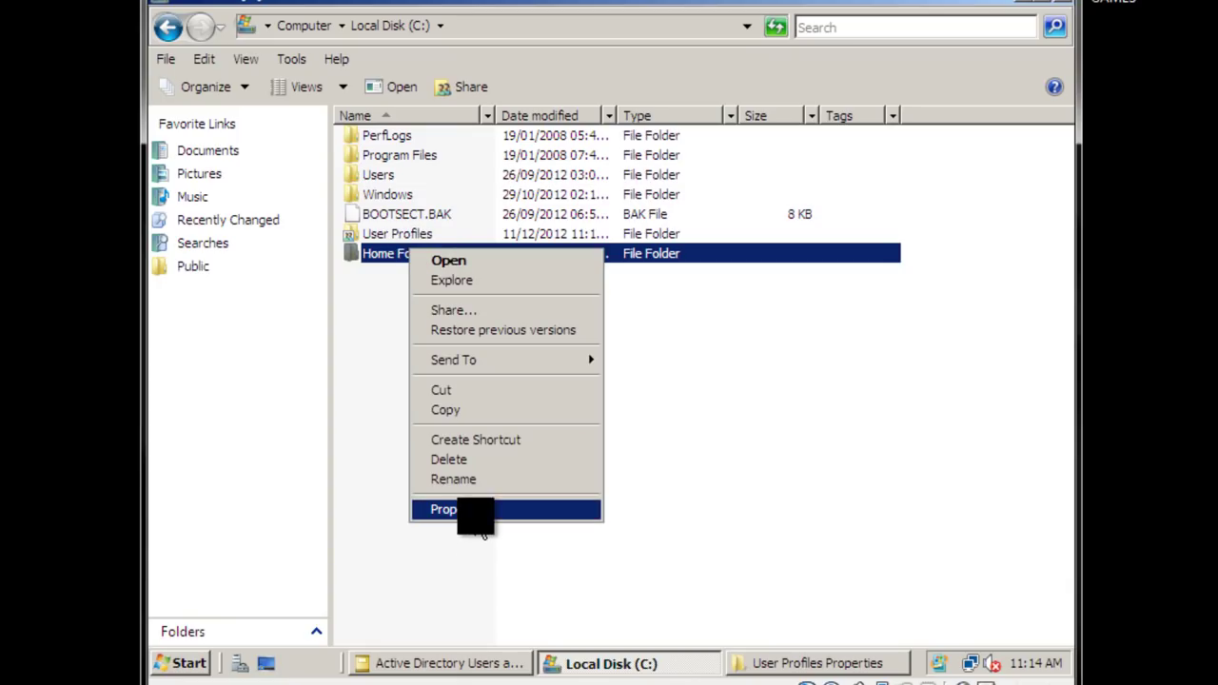
Share Home Folder with Everyone at Co-owner permission level
{"action": "left_click", "coordinate": [481, 511]}
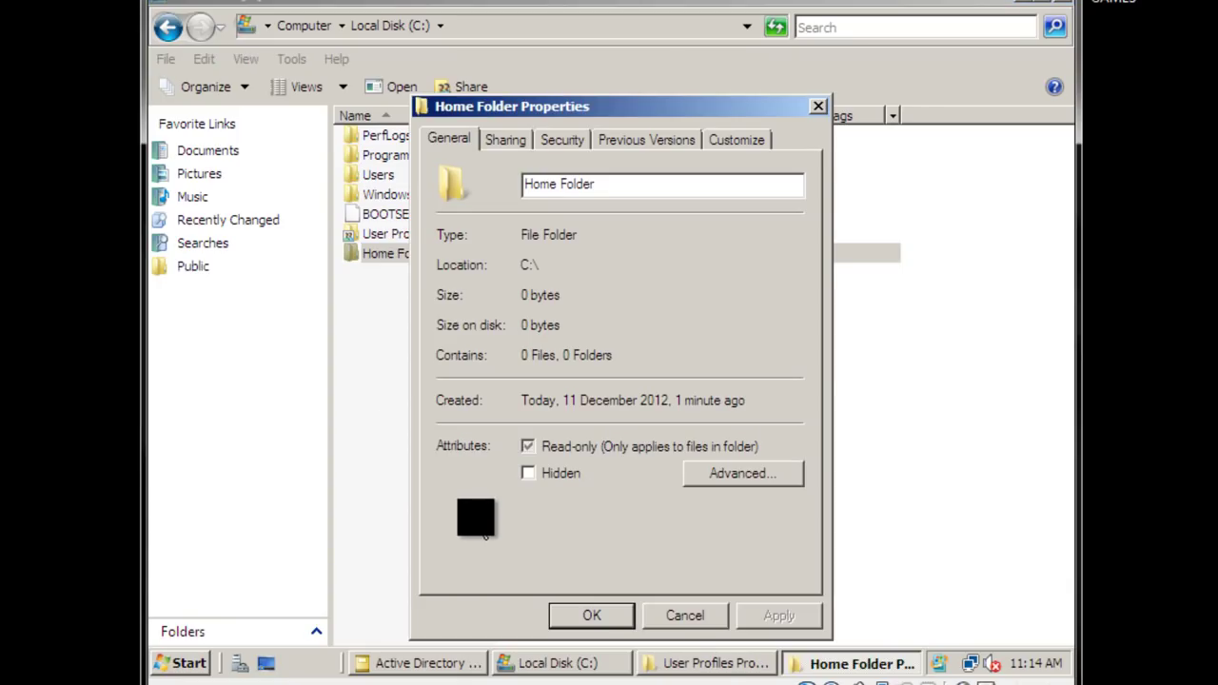
{"action": "left_click", "coordinate": [512, 141]}
{"action": "left_click", "coordinate": [490, 294]}
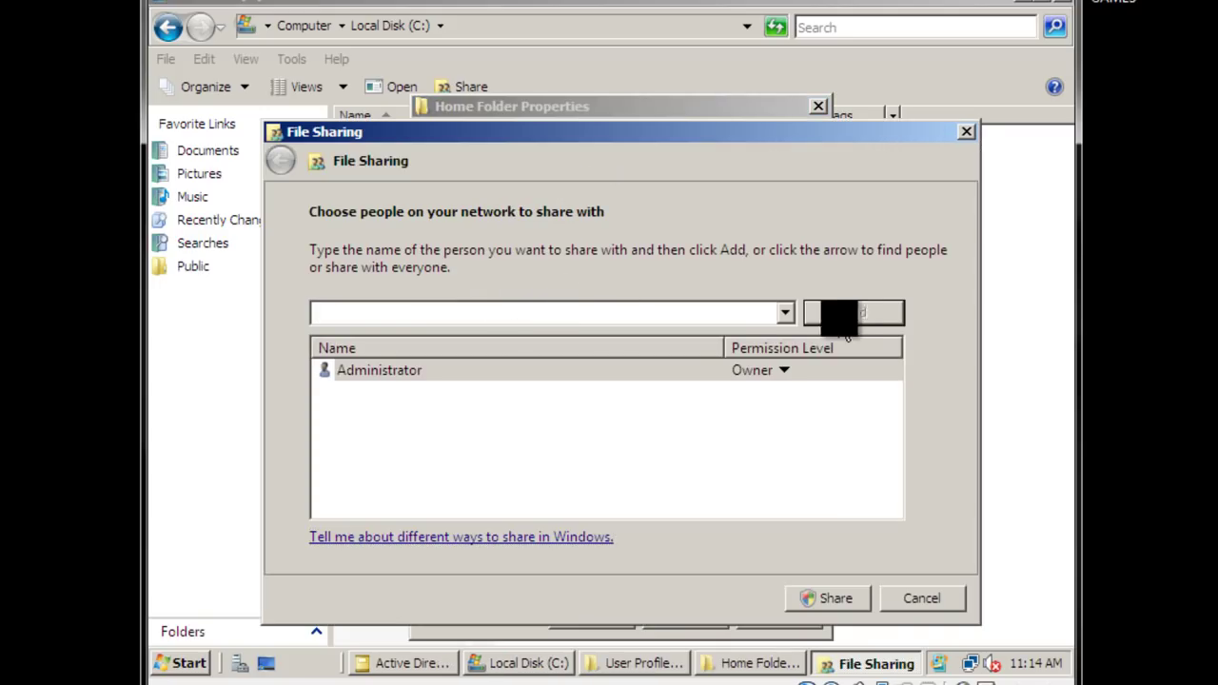
{"action": "left_click", "coordinate": [790, 313]}
{"action": "left_click", "coordinate": [669, 337]}
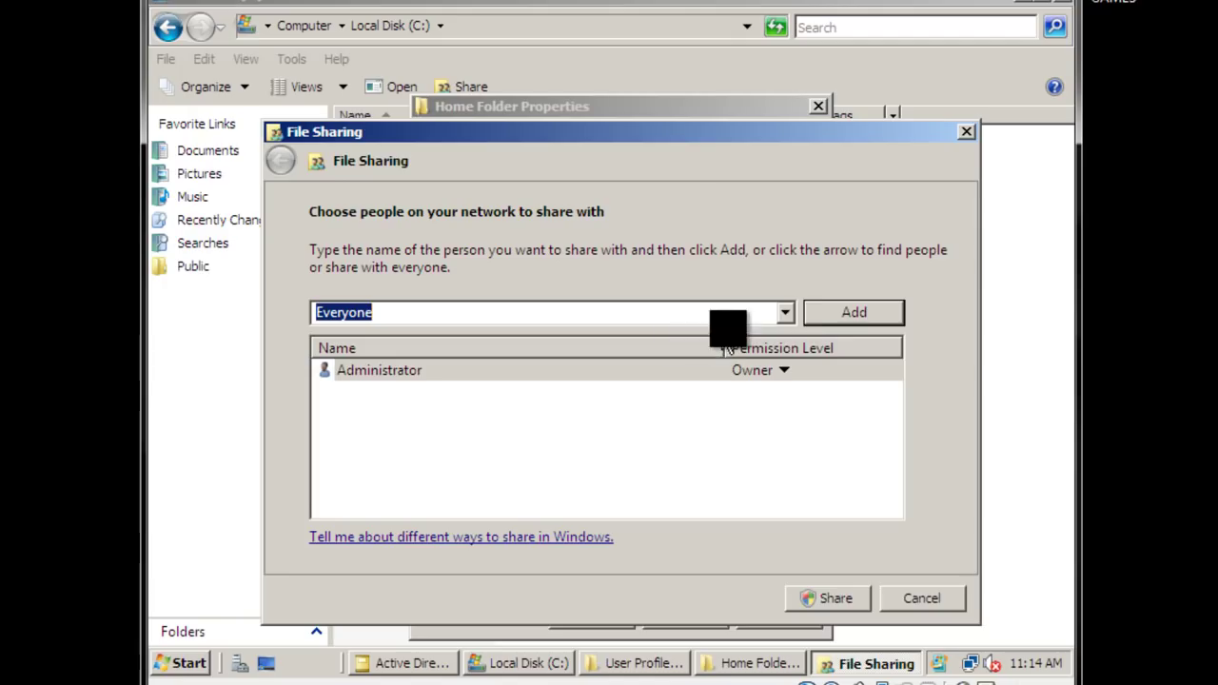
{"action": "left_click", "coordinate": [837, 324]}
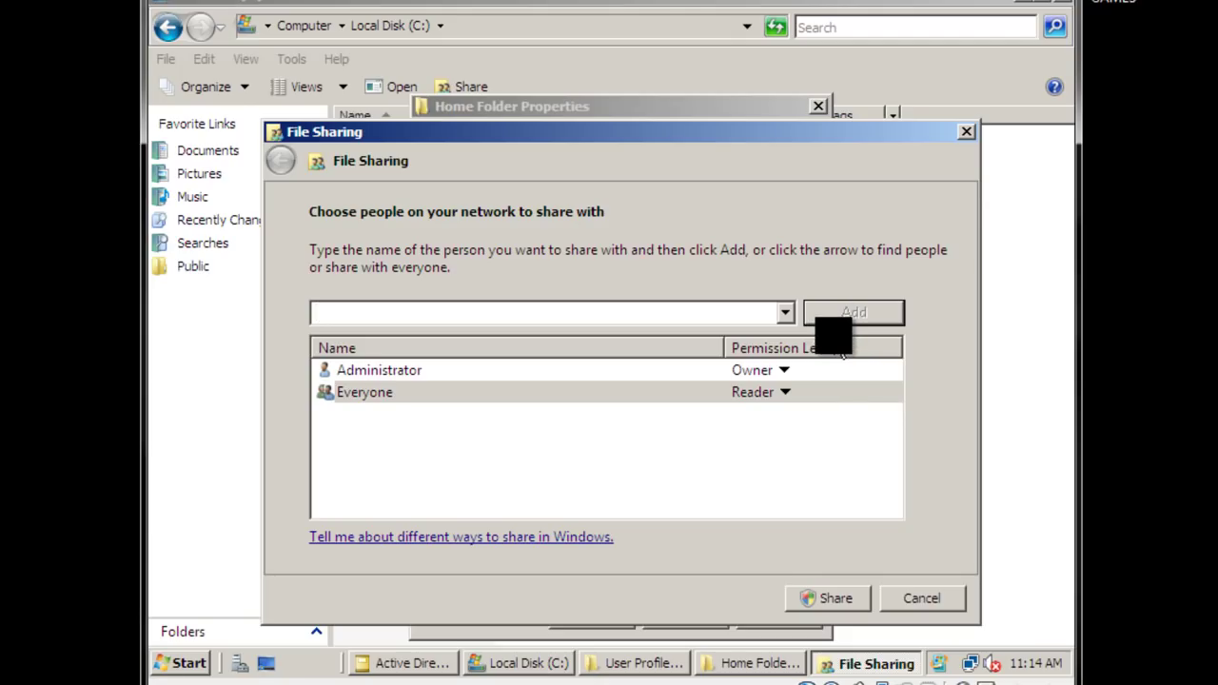
{"action": "left_click", "coordinate": [772, 392]}
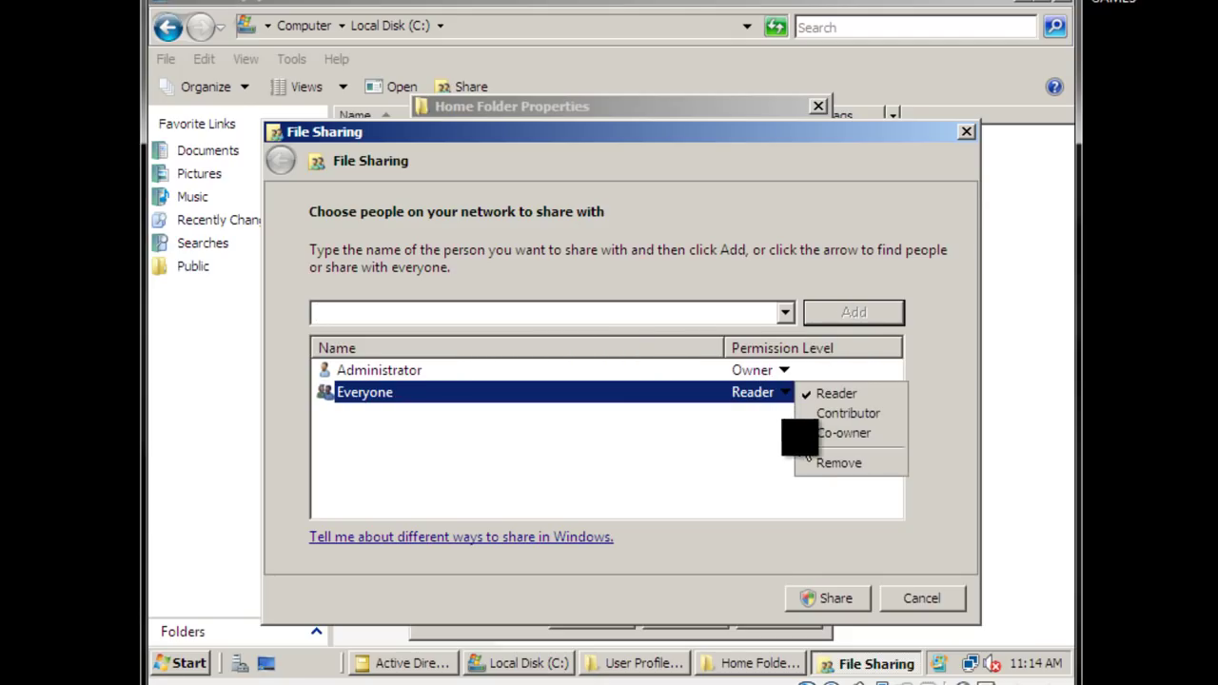
{"action": "left_click", "coordinate": [824, 428]}
{"action": "left_click", "coordinate": [829, 598]}
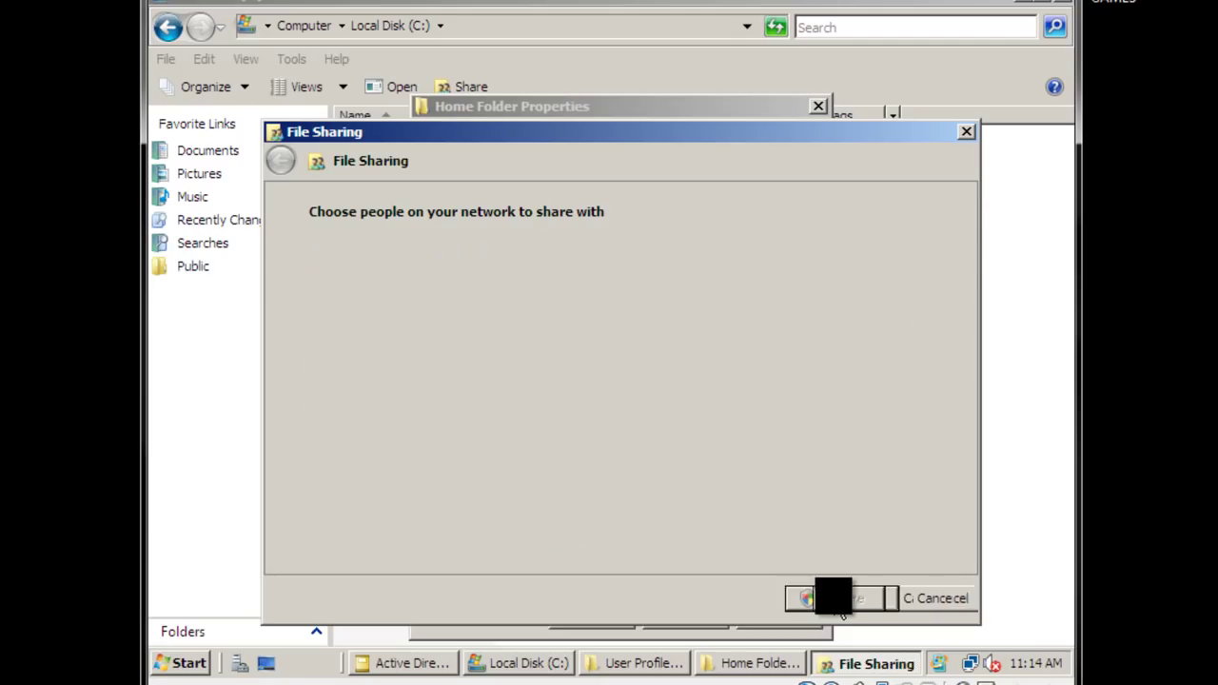
{"action": "left_click", "coordinate": [931, 598]}
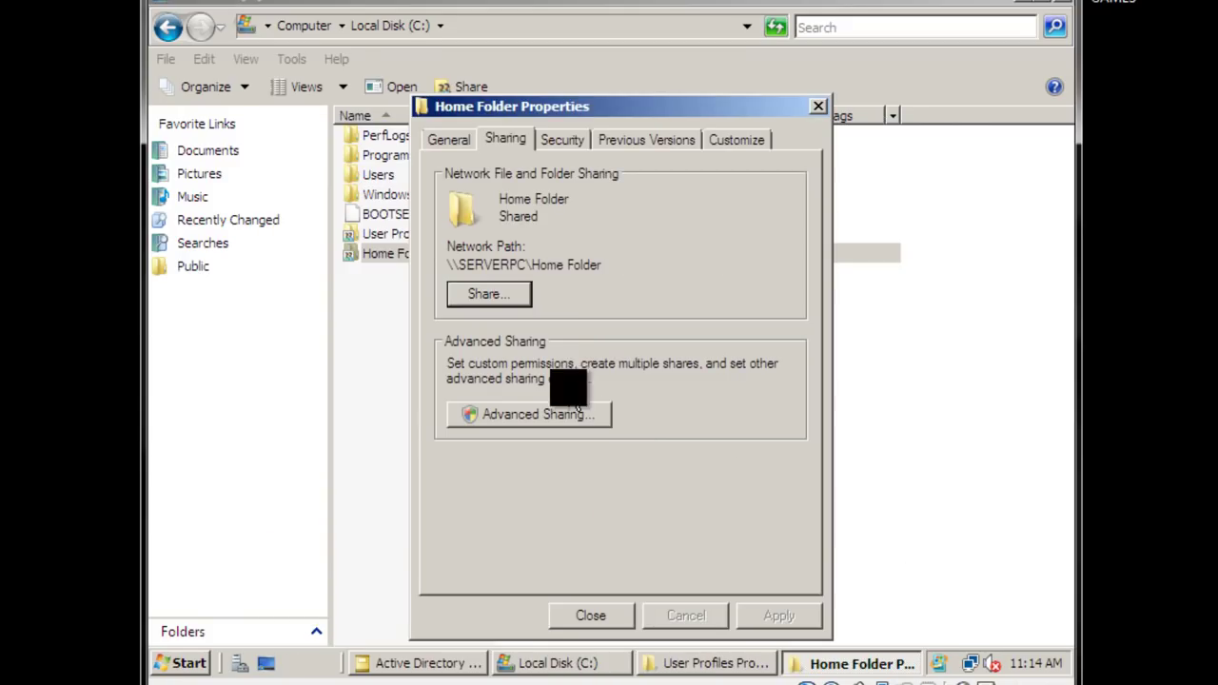
Copy the network path \\SERVERPC\Home Folder, close the properties and return to Active Directory Users and Computers
{"action": "left_click_drag", "start_coordinate": [606, 264], "coordinate": [469, 267]}
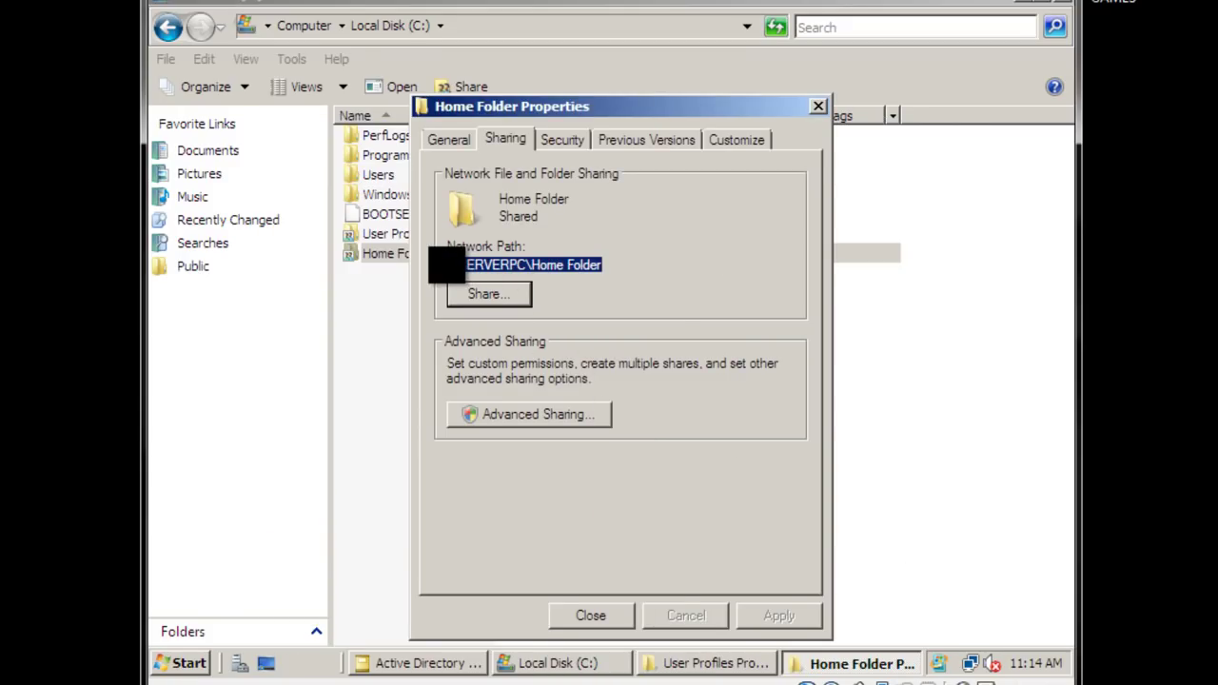
{"action": "right_click", "coordinate": [451, 264]}
{"action": "left_click", "coordinate": [484, 323]}
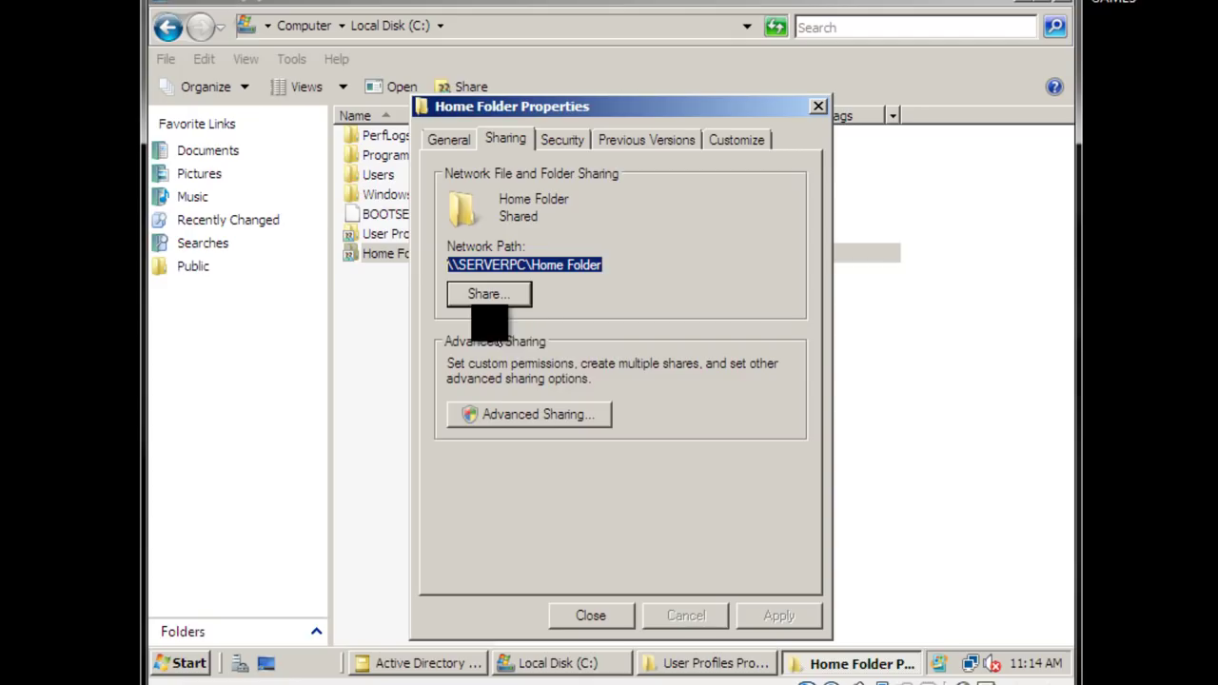
{"action": "left_click", "coordinate": [608, 621]}
{"action": "left_click", "coordinate": [447, 663]}
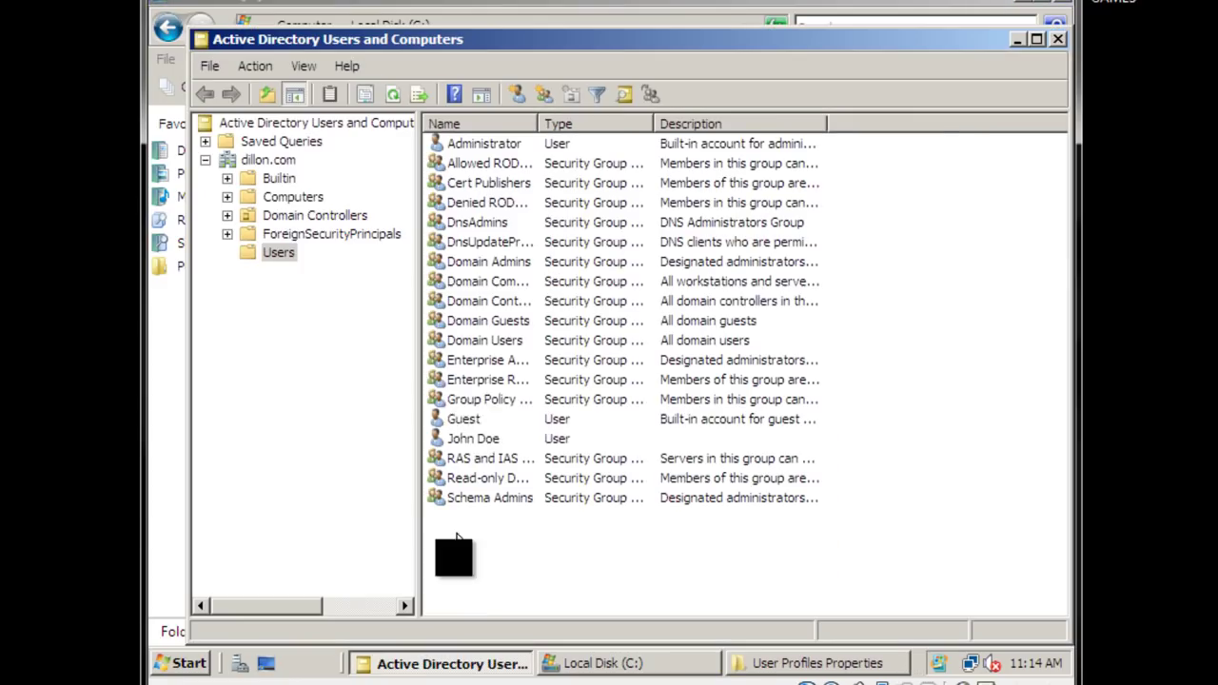
On the user's Profile tab, connect Z: to \\SERVERPC\Home Folder\%username%, then apply and save
{"action": "right_click", "coordinate": [483, 438]}
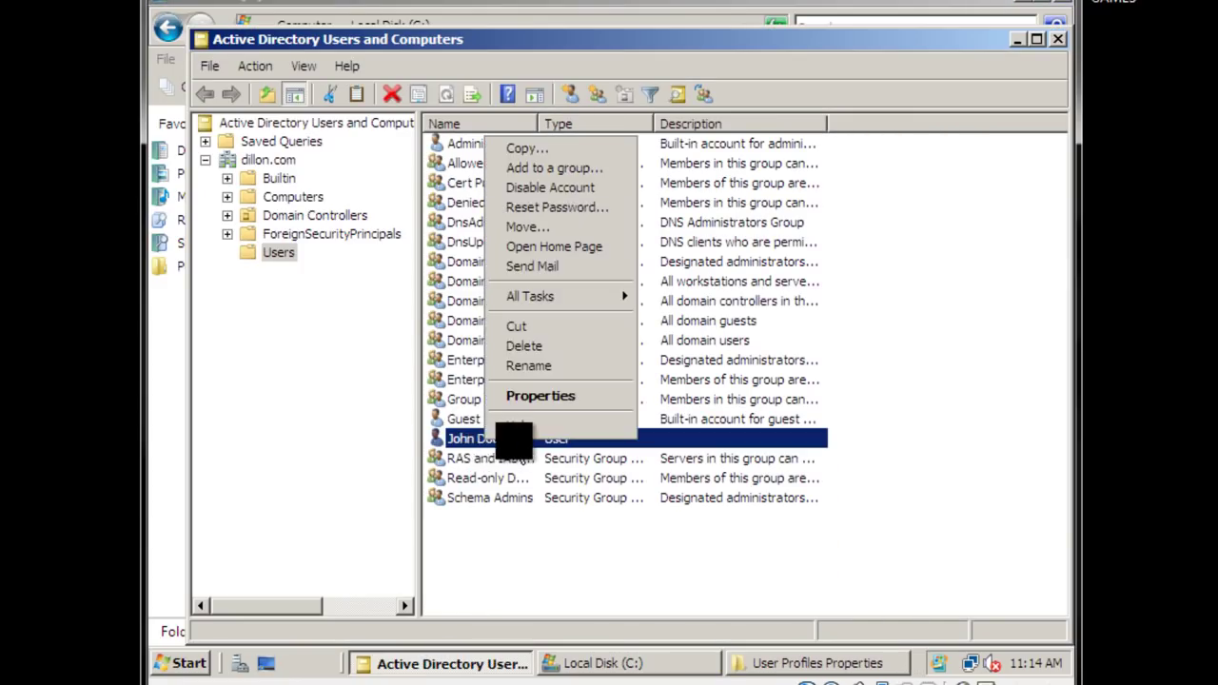
{"action": "left_click", "coordinate": [548, 394]}
{"action": "left_click", "coordinate": [640, 115]}
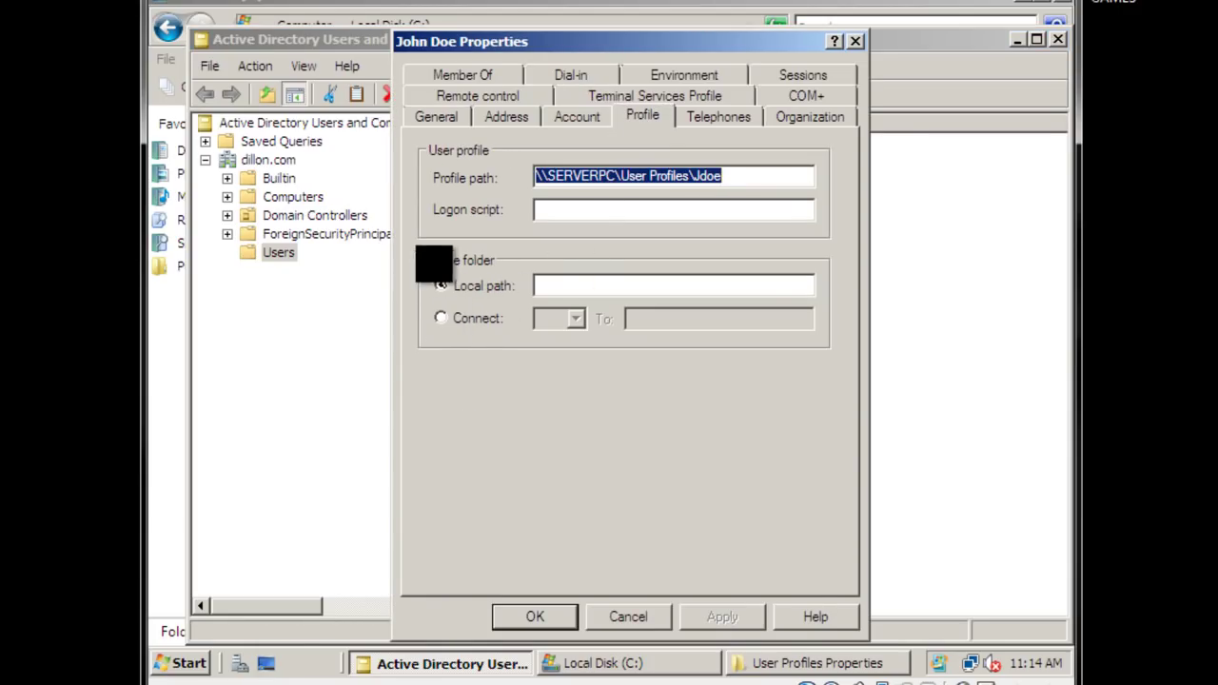
{"action": "left_click", "coordinate": [442, 319]}
{"action": "left_click", "coordinate": [664, 318]}
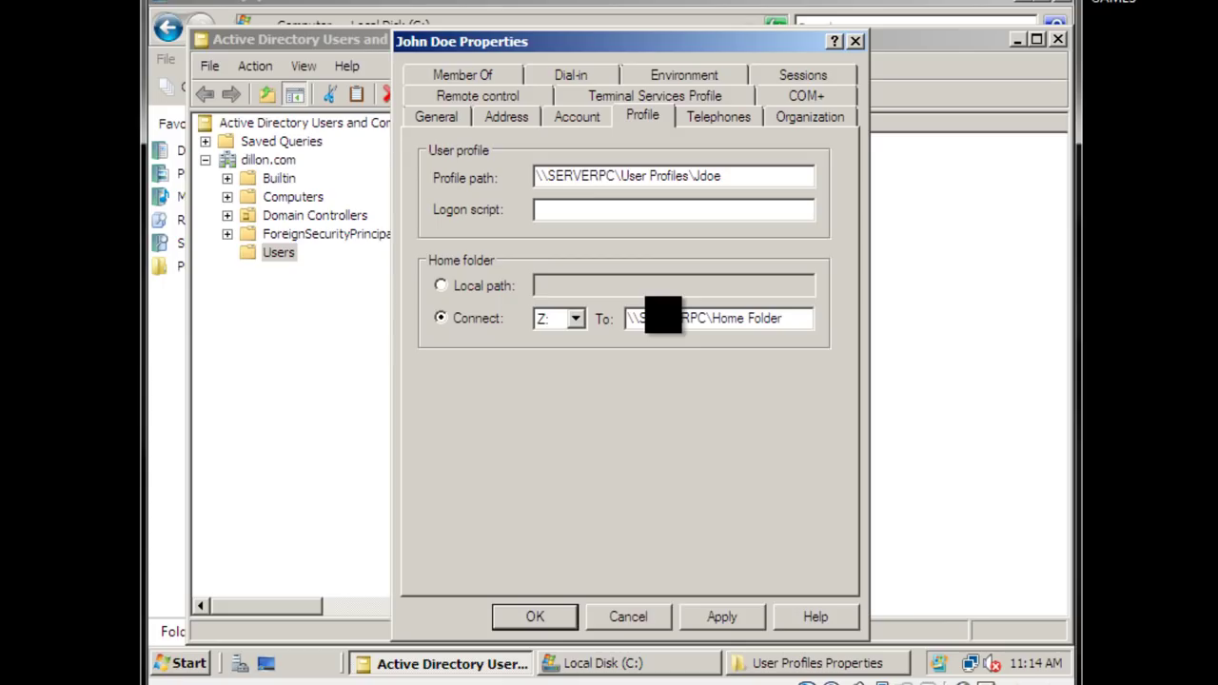
{"action": "type", "text": "\\SERVERPC\\Home Folder\\username"}
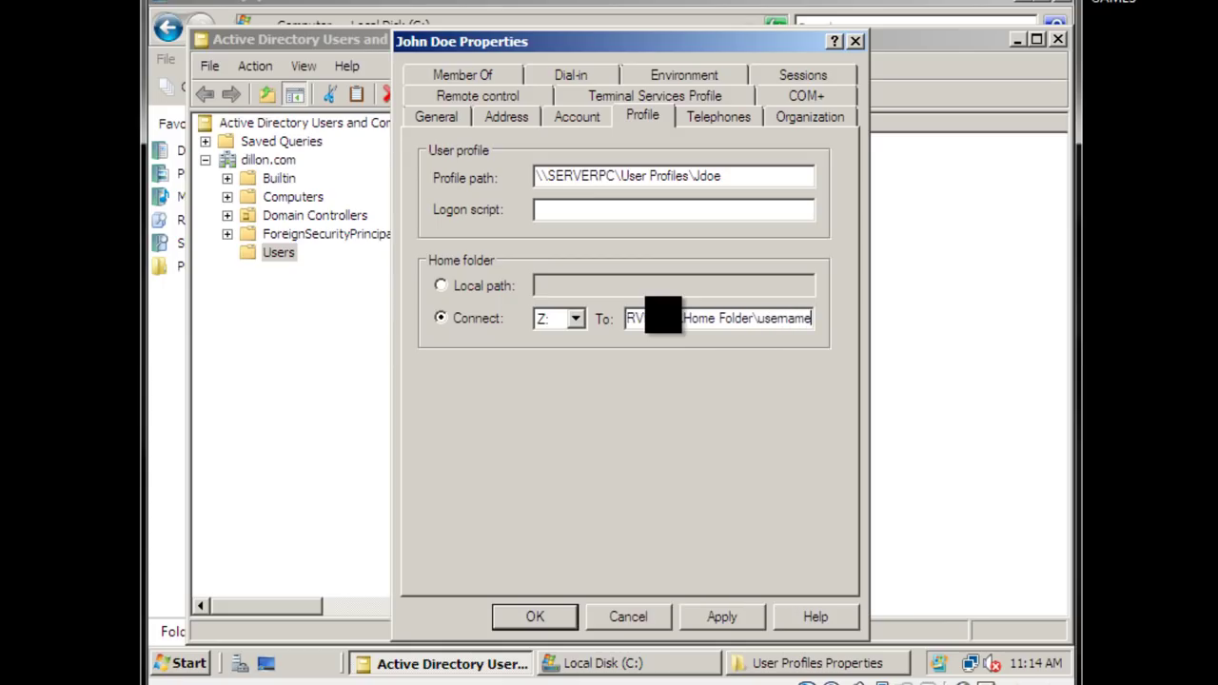
{"action": "type", "text": "%"}
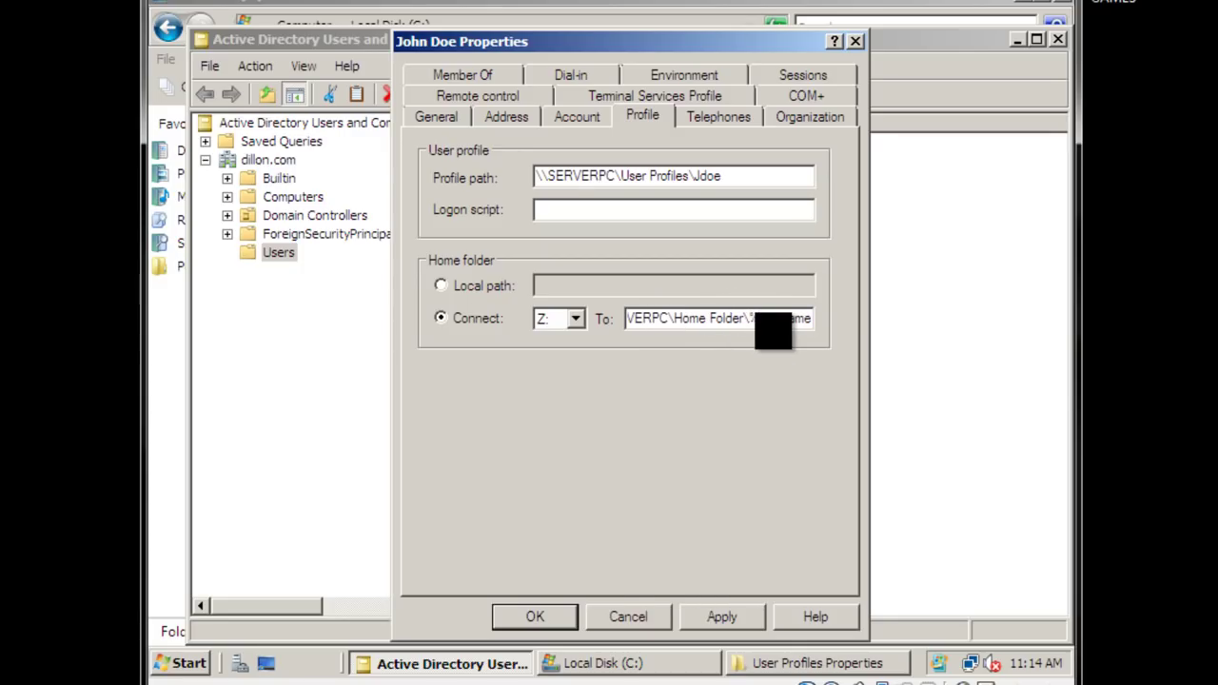
{"action": "left_click", "coordinate": [722, 616]}
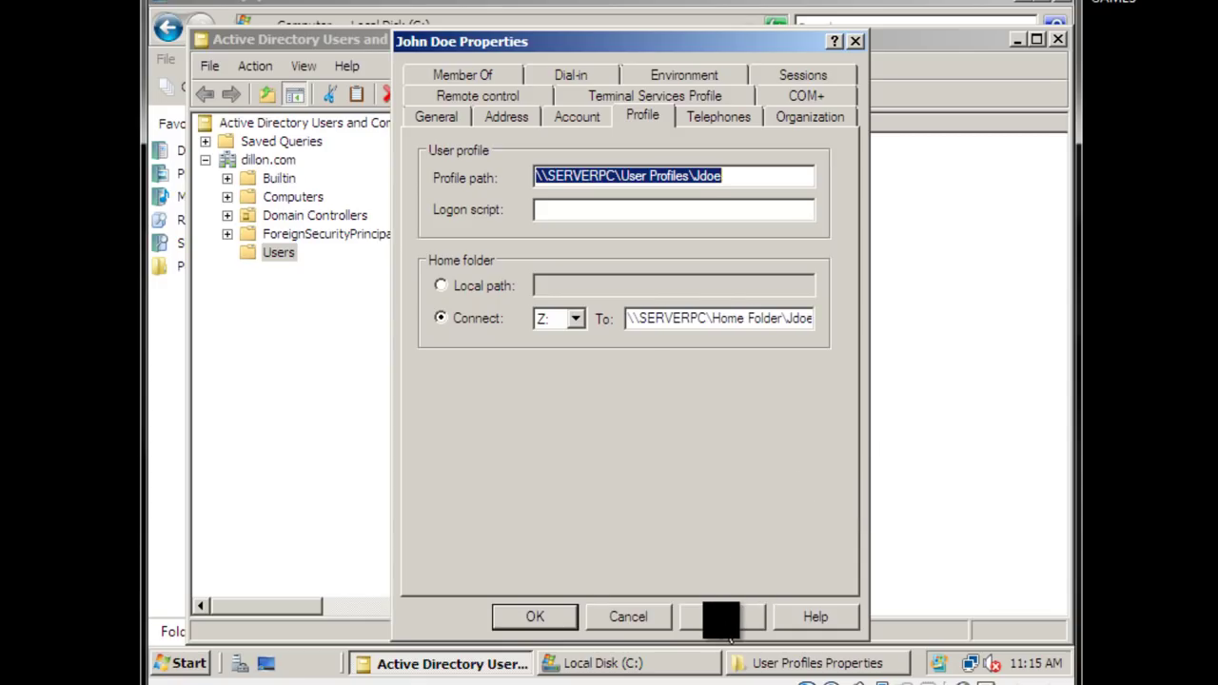
{"action": "left_click_drag", "start_coordinate": [780, 319], "coordinate": [857, 320]}
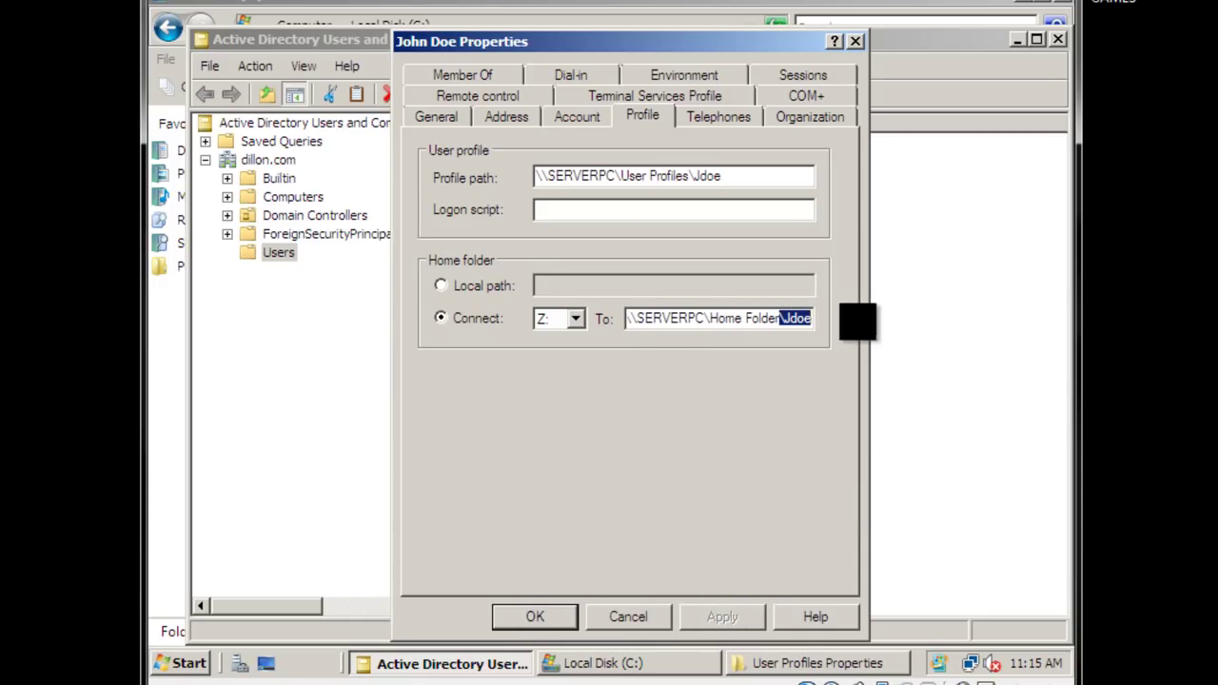
{"action": "left_click", "coordinate": [534, 617]}
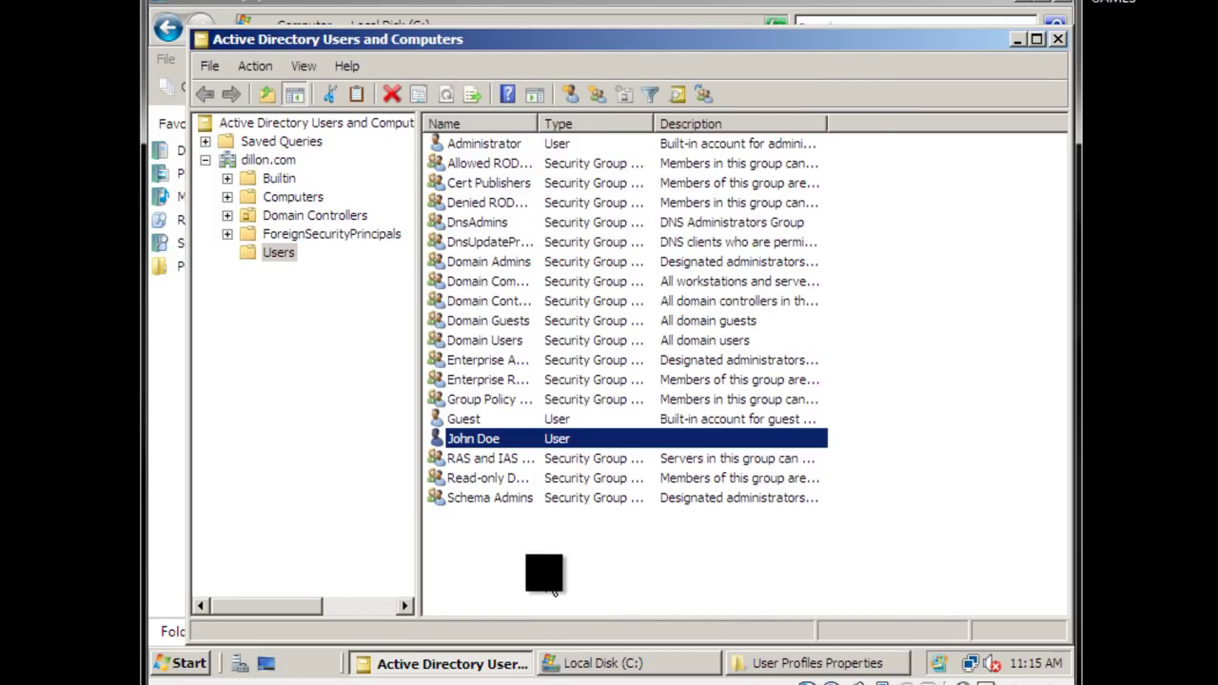
{"action": "left_click", "coordinate": [552, 589]}
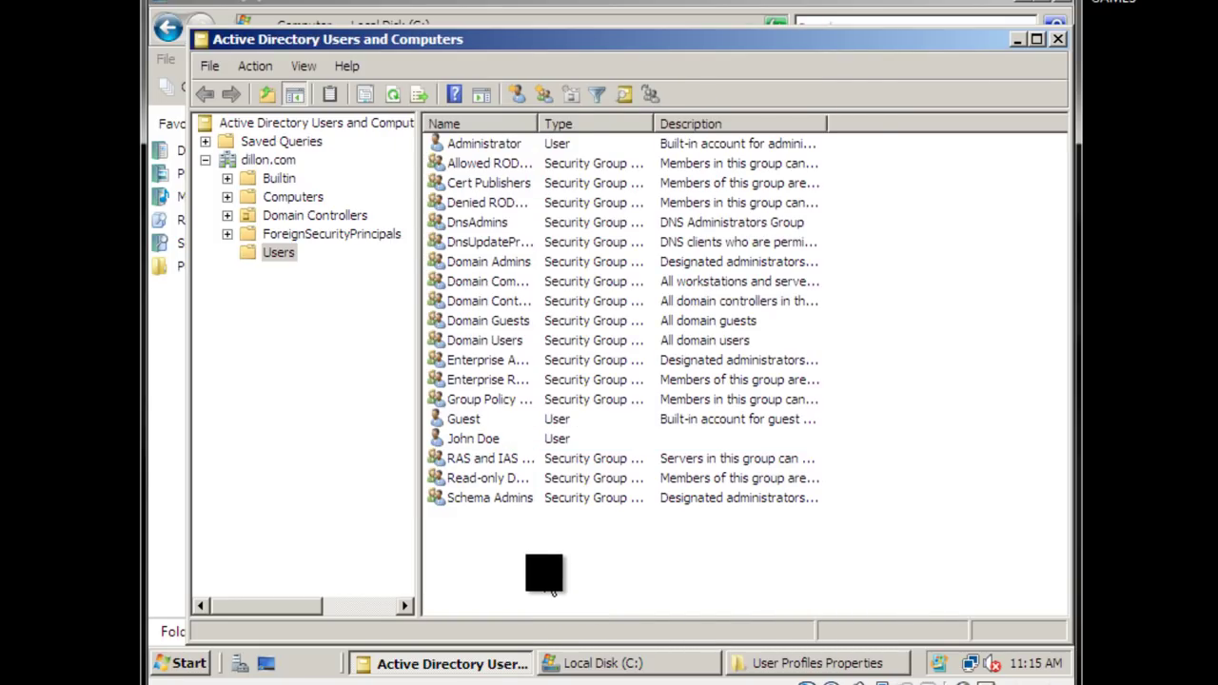